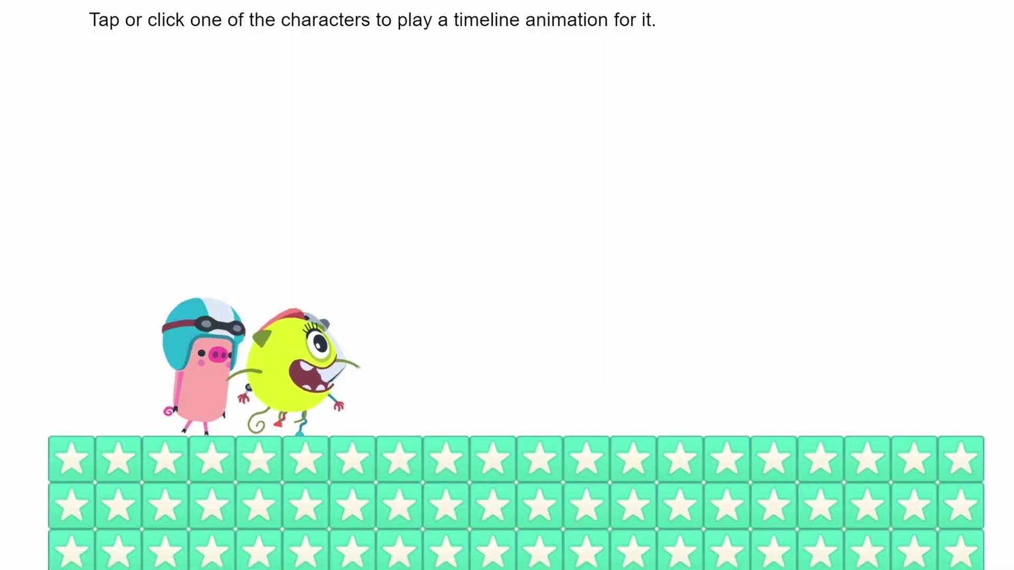
- Trigger the toaster's animation, the pig's walk and the yellow monster's walk right in the preview
{"action": "left_click", "coordinate": [305, 361]}
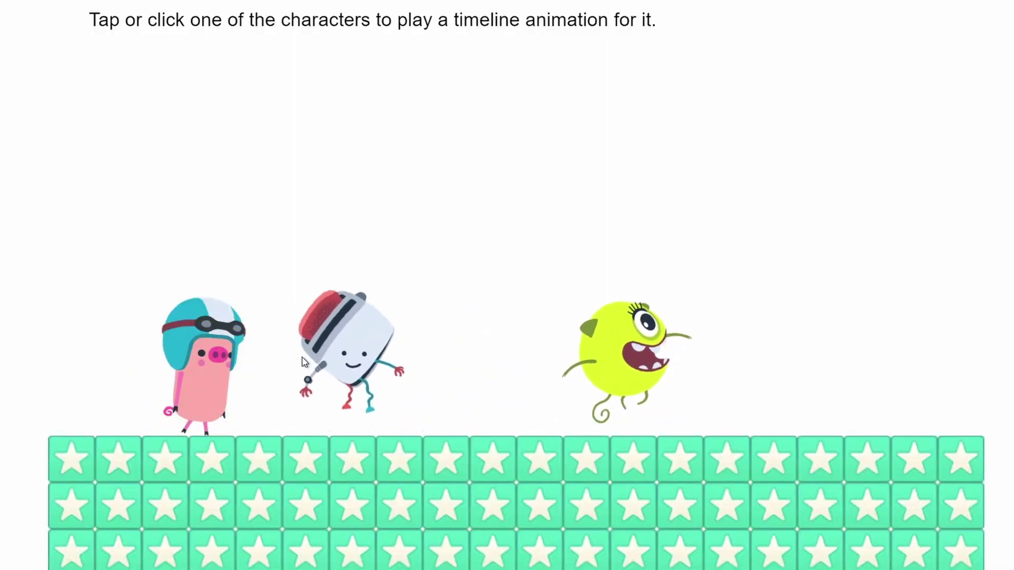
{"action": "left_click", "coordinate": [215, 356]}
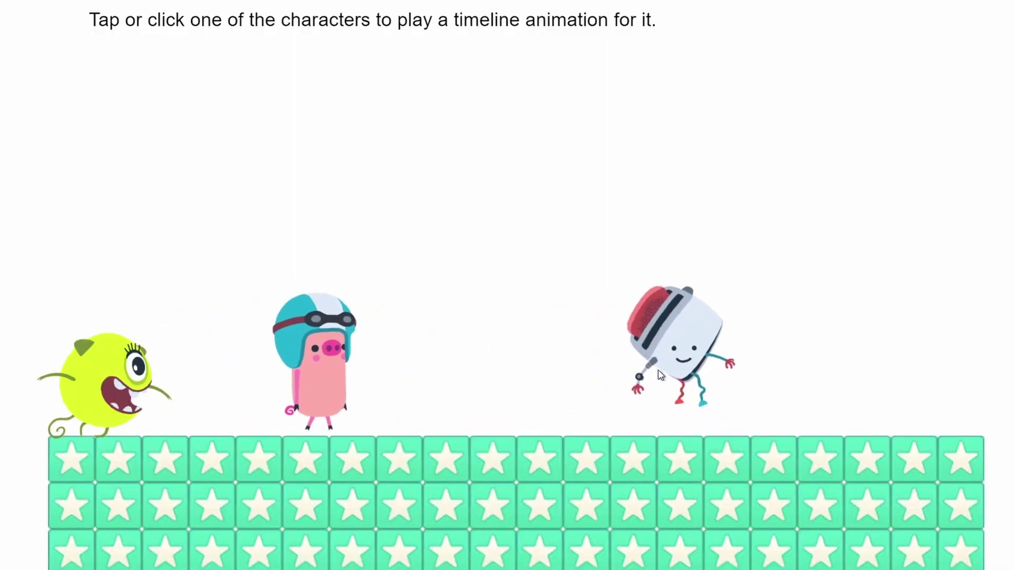
{"action": "left_click", "coordinate": [107, 390]}
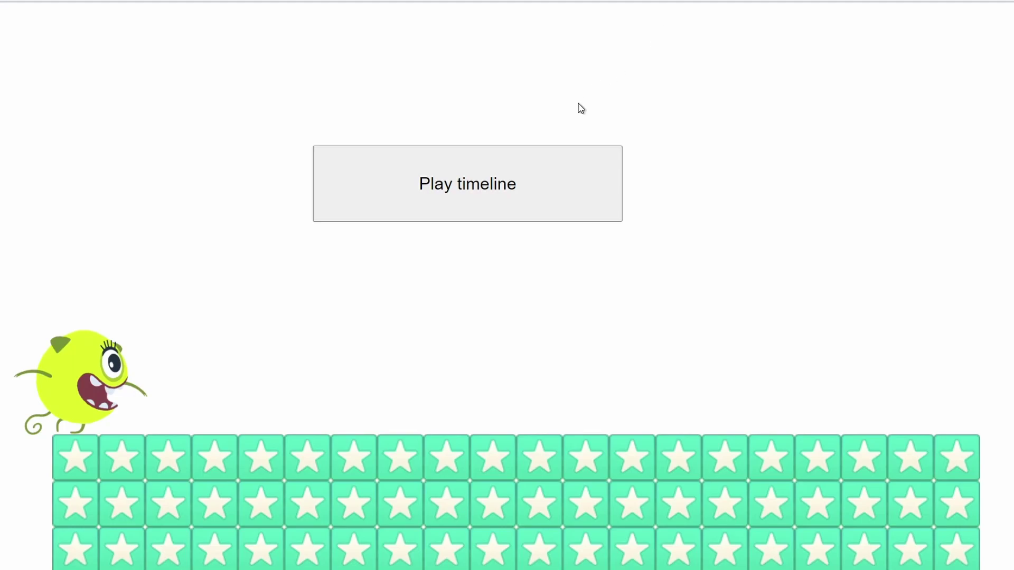
- Play the timeline in the 'Timeline basic playback' example preview
{"action": "left_click", "coordinate": [540, 202]}
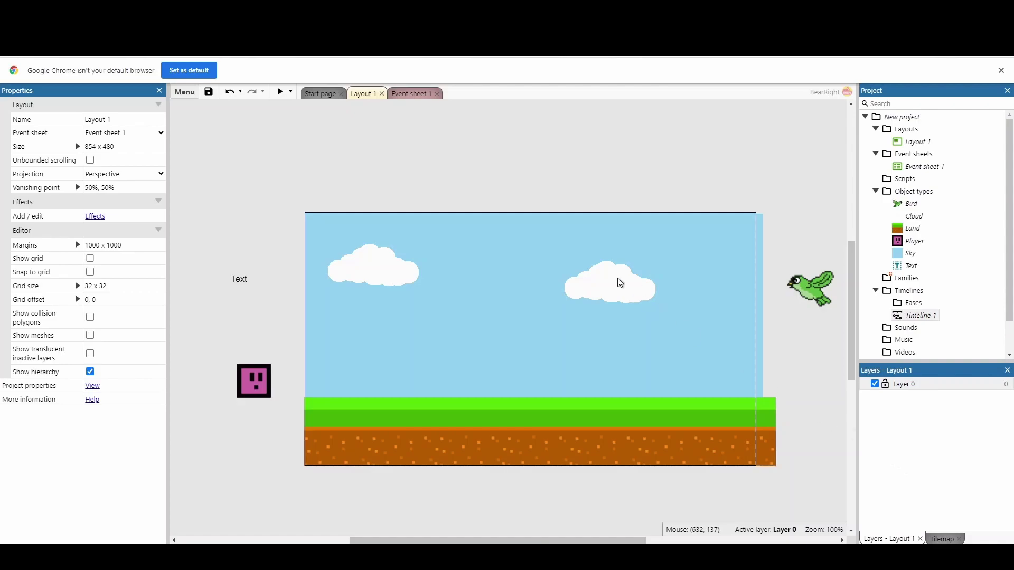
- Open Timeline 1's editor from the layout's right-click Timeline menu
{"action": "right_click", "coordinate": [323, 199]}
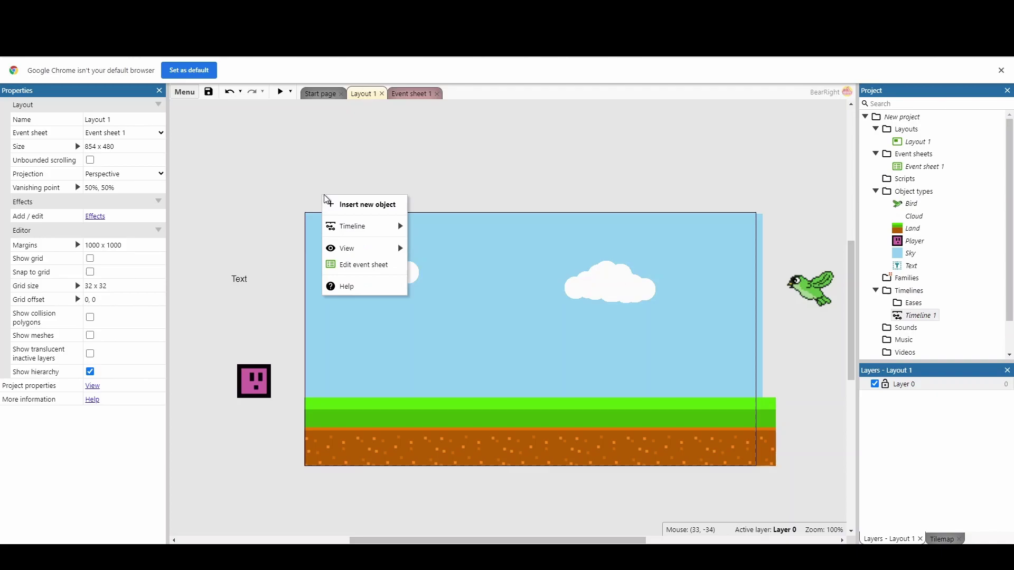
{"action": "mouse_move", "coordinate": [349, 227]}
{"action": "left_click", "coordinate": [467, 228]}
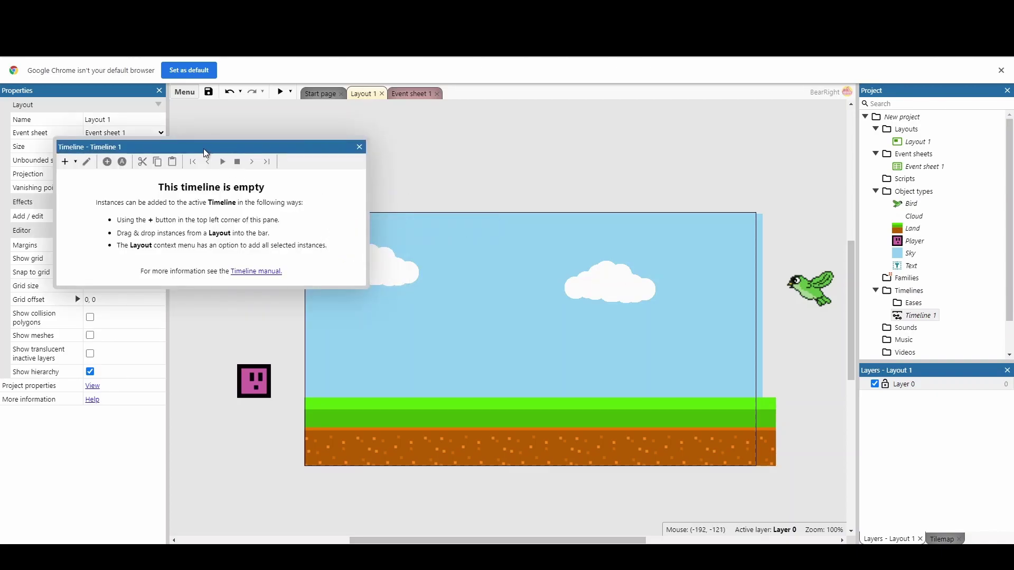
- Dock the Timeline bar along the bottom beneath Layout 1
{"action": "left_click", "coordinate": [181, 93]}
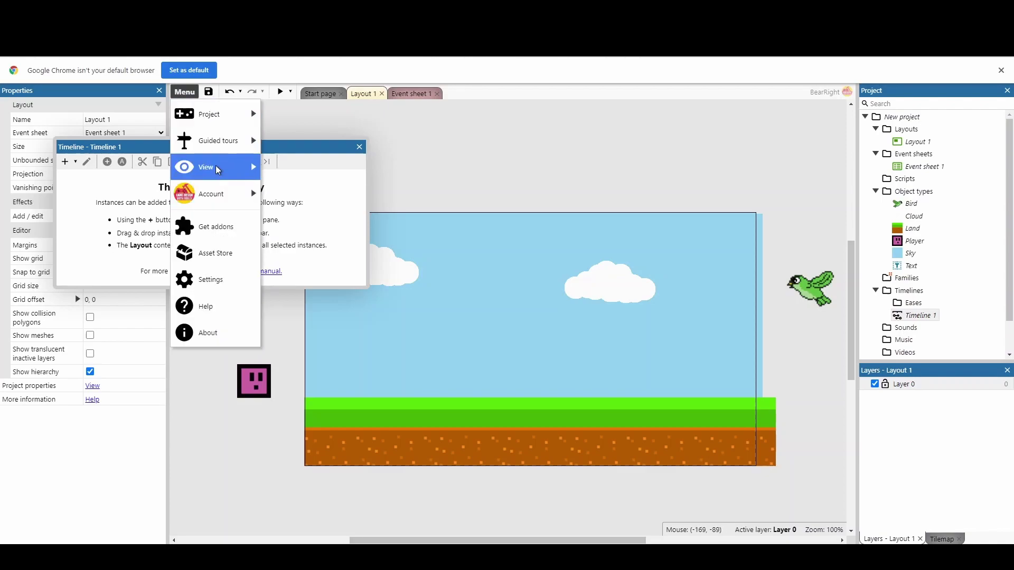
{"action": "mouse_move", "coordinate": [218, 167]}
{"action": "mouse_move", "coordinate": [302, 166]}
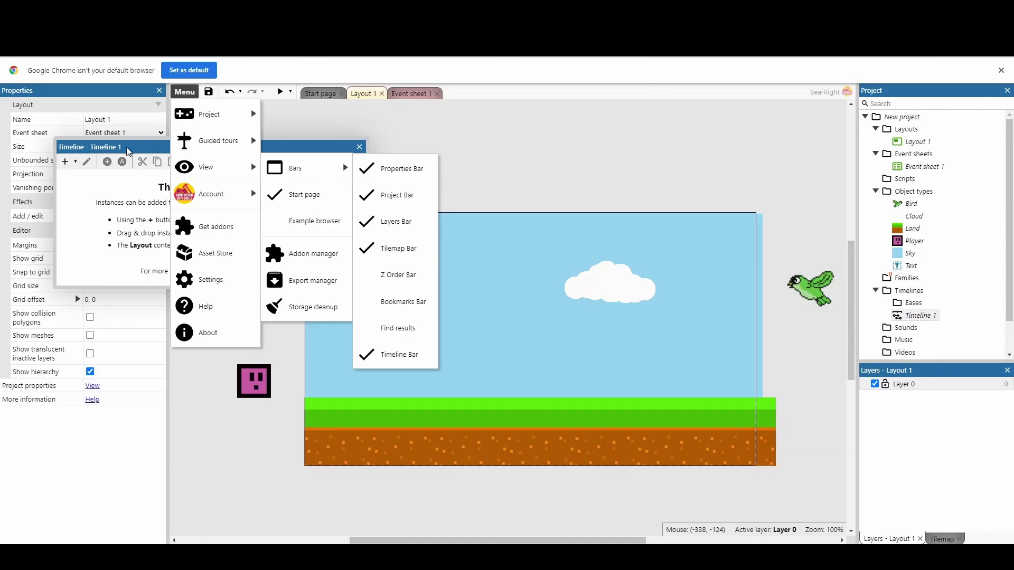
{"action": "left_click_drag", "start_coordinate": [130, 152], "coordinate": [534, 524]}
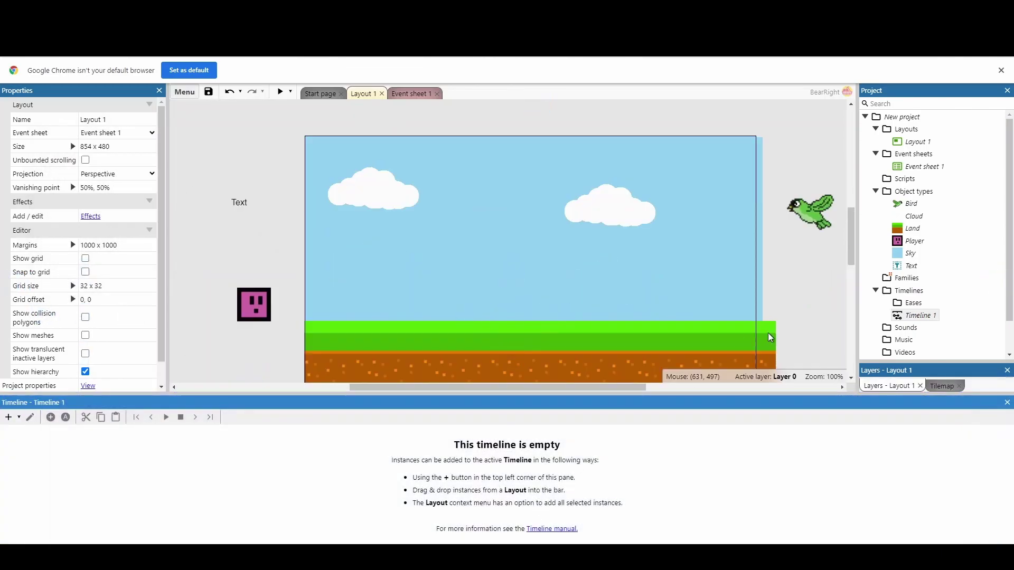
{"action": "left_click_drag", "start_coordinate": [851, 242], "coordinate": [851, 247]}
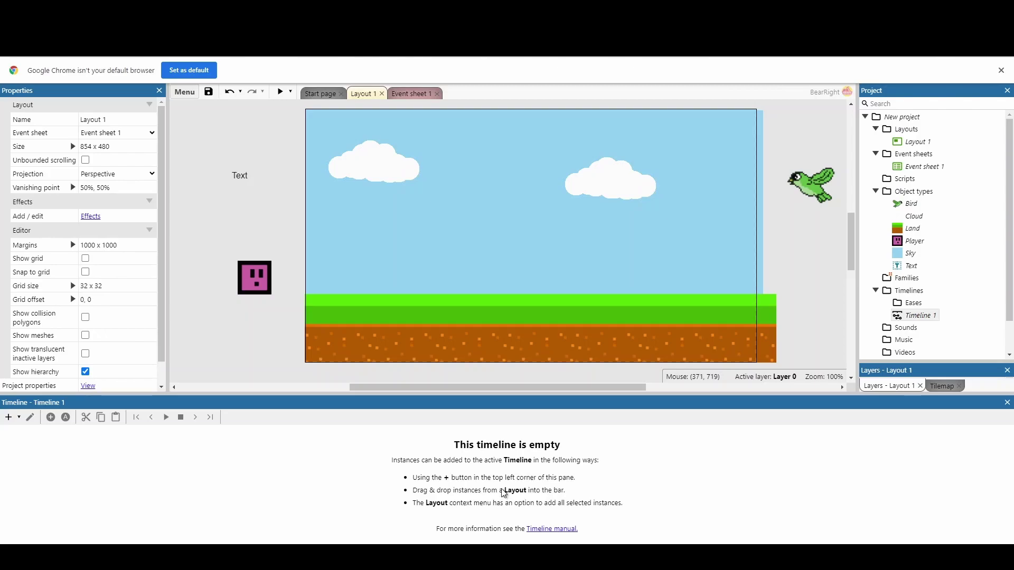
- Select Timeline 1 in the Project bar and start a rename, leaving the name as Timeline 1
{"action": "left_click", "coordinate": [917, 316]}
{"action": "left_click", "coordinate": [917, 318]}
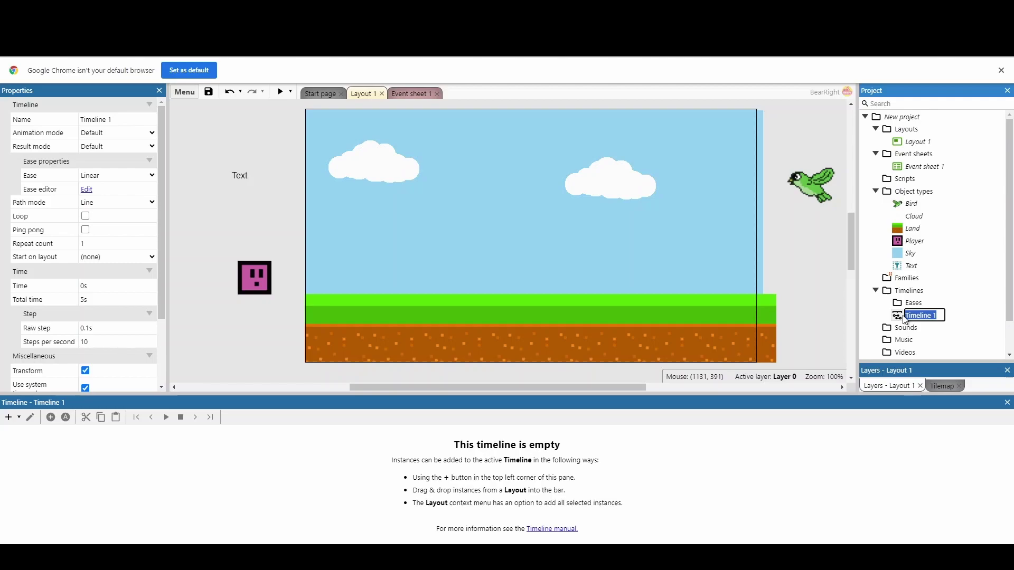
{"action": "left_click", "coordinate": [901, 319]}
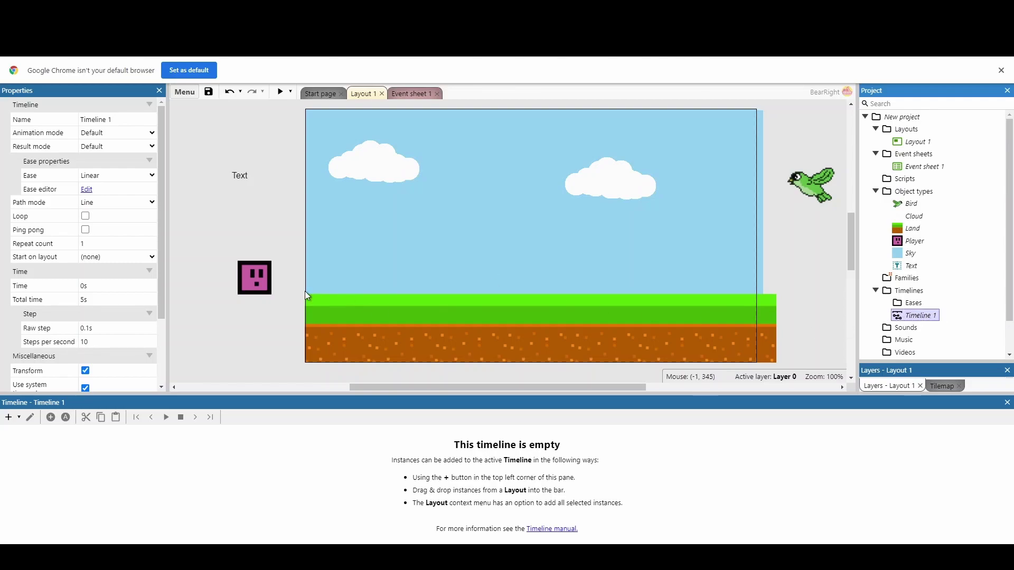
- Add the Player sprite to Timeline 1, enable edit mode and position the Player above the grass
{"action": "left_click", "coordinate": [261, 286]}
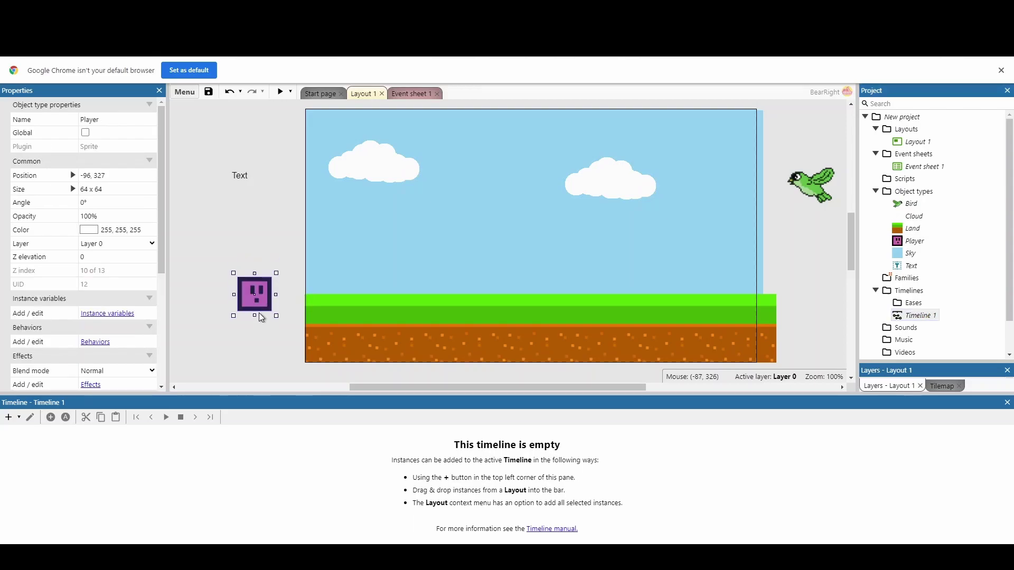
{"action": "left_click_drag", "start_coordinate": [261, 285], "coordinate": [261, 458]}
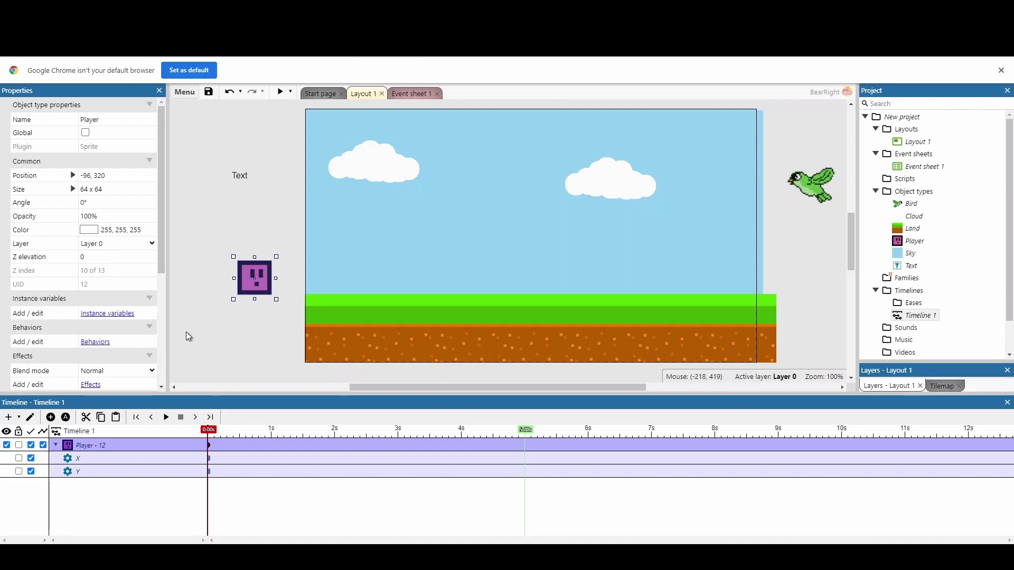
{"action": "left_click", "coordinate": [30, 419]}
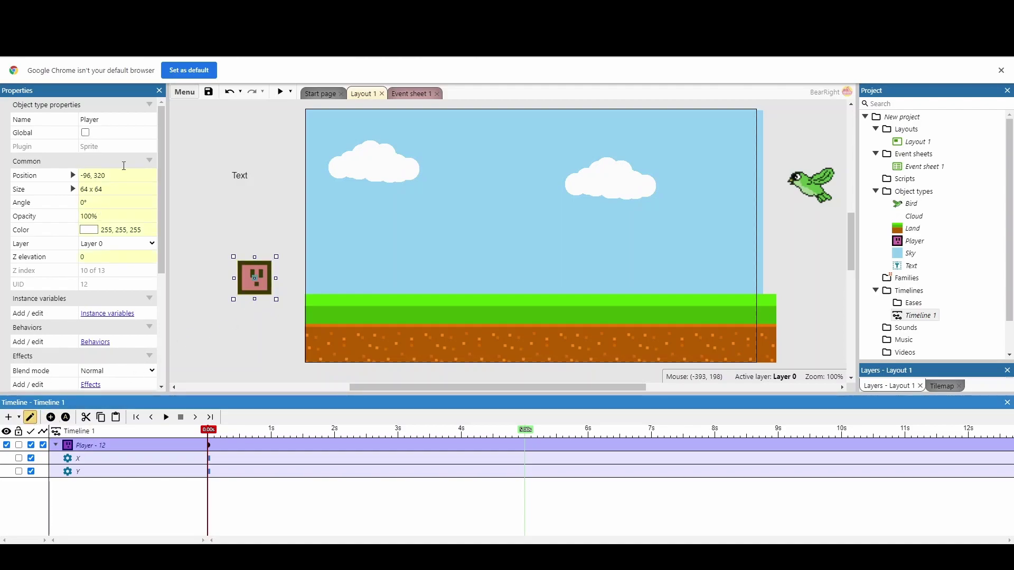
{"action": "left_click_drag", "start_coordinate": [165, 153], "coordinate": [184, 137]}
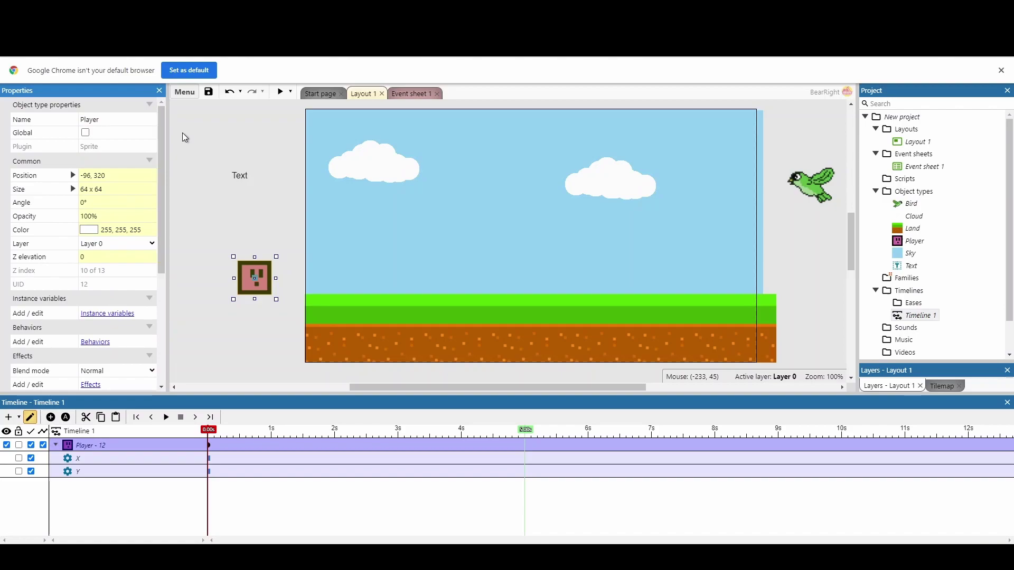
{"action": "left_click_drag", "start_coordinate": [253, 281], "coordinate": [500, 286]}
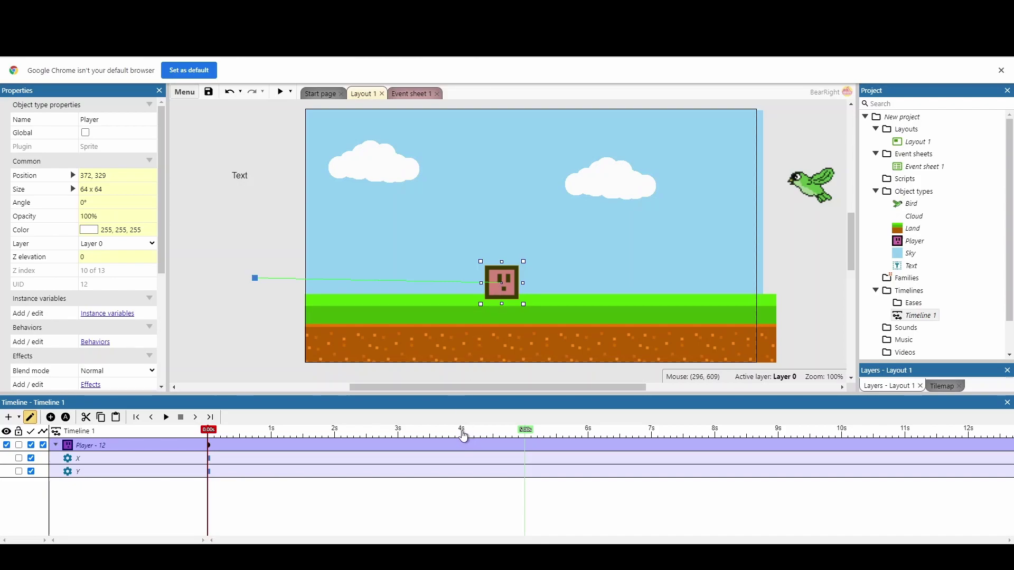
- At 4 s, place the Player on the grass, set X and Y keyframes, and preview from the start
{"action": "left_click", "coordinate": [463, 436]}
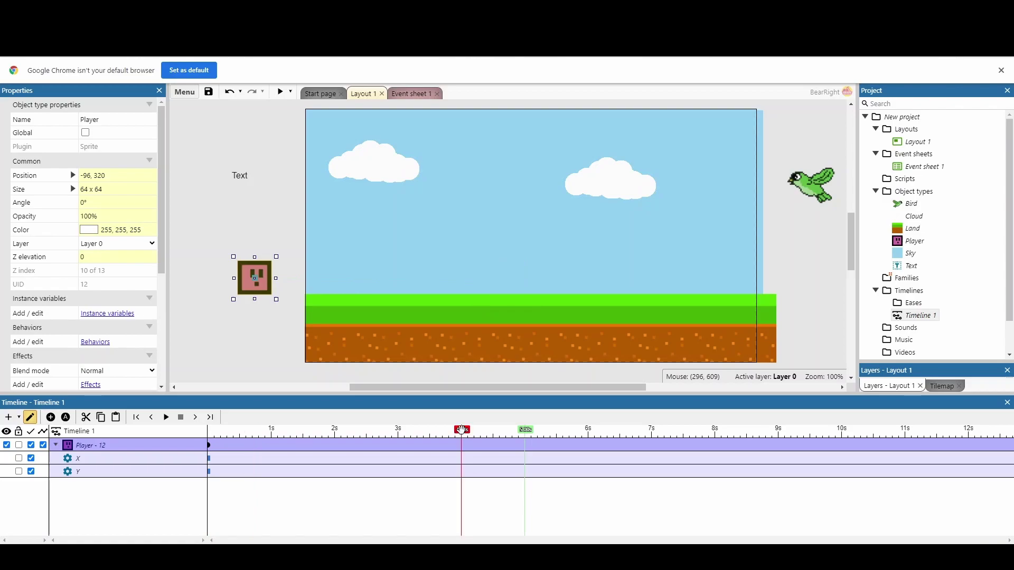
{"action": "left_click_drag", "start_coordinate": [260, 288], "coordinate": [512, 296]}
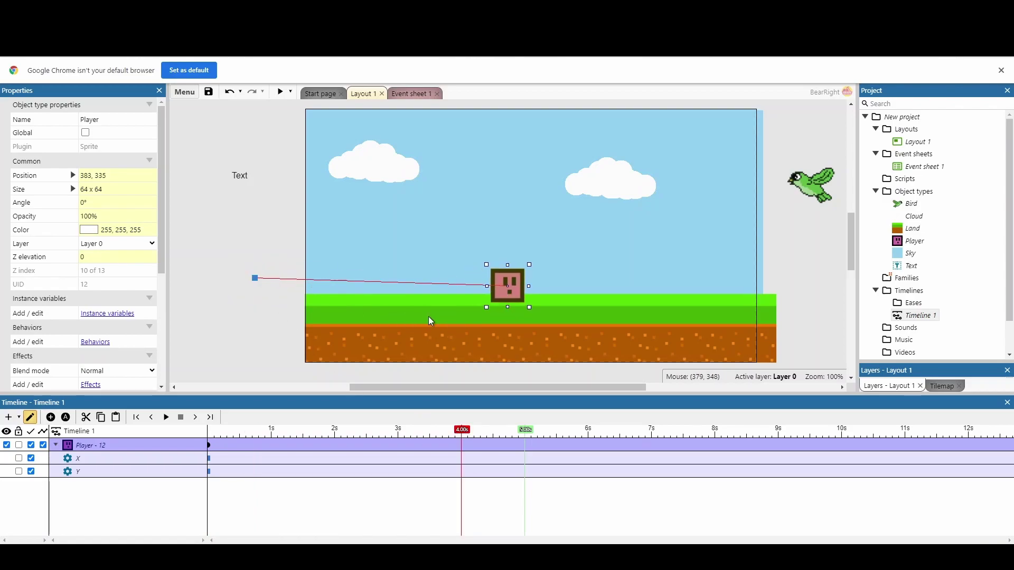
{"action": "left_click", "coordinate": [50, 417]}
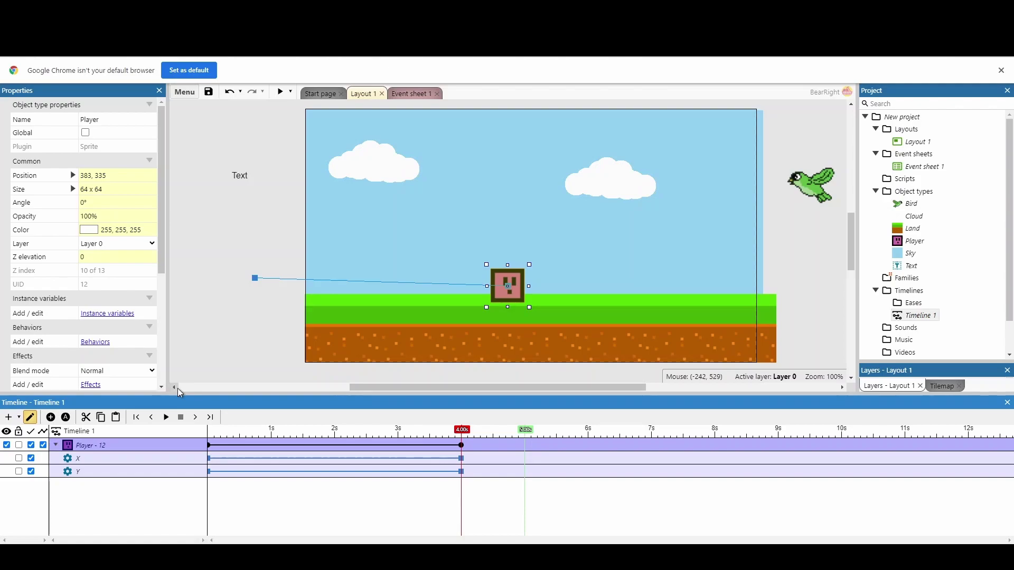
{"action": "left_click", "coordinate": [141, 420]}
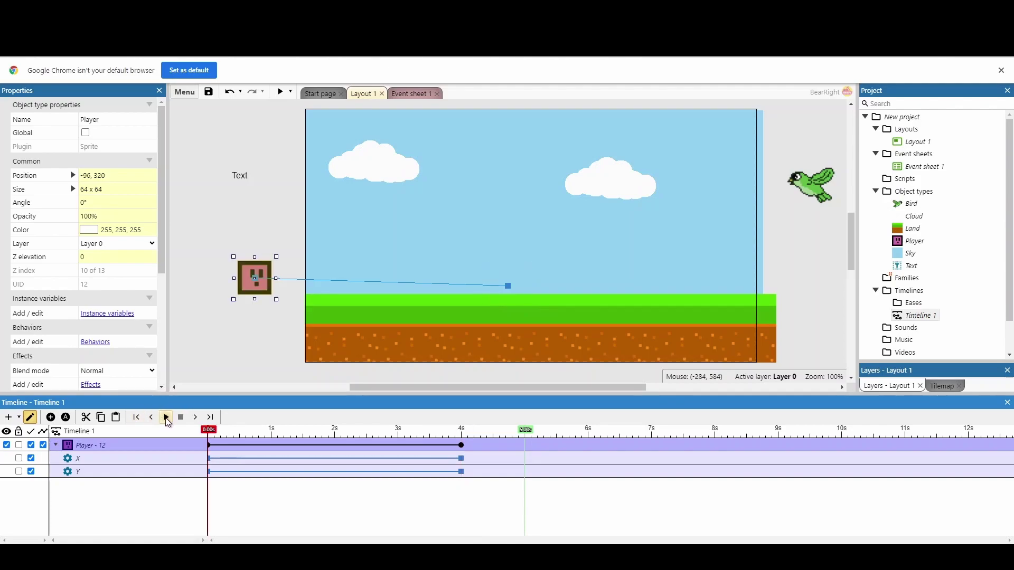
{"action": "left_click", "coordinate": [167, 419]}
- Set the Player master track's ease to In Out Back and preview the slide-in
{"action": "left_click", "coordinate": [151, 448]}
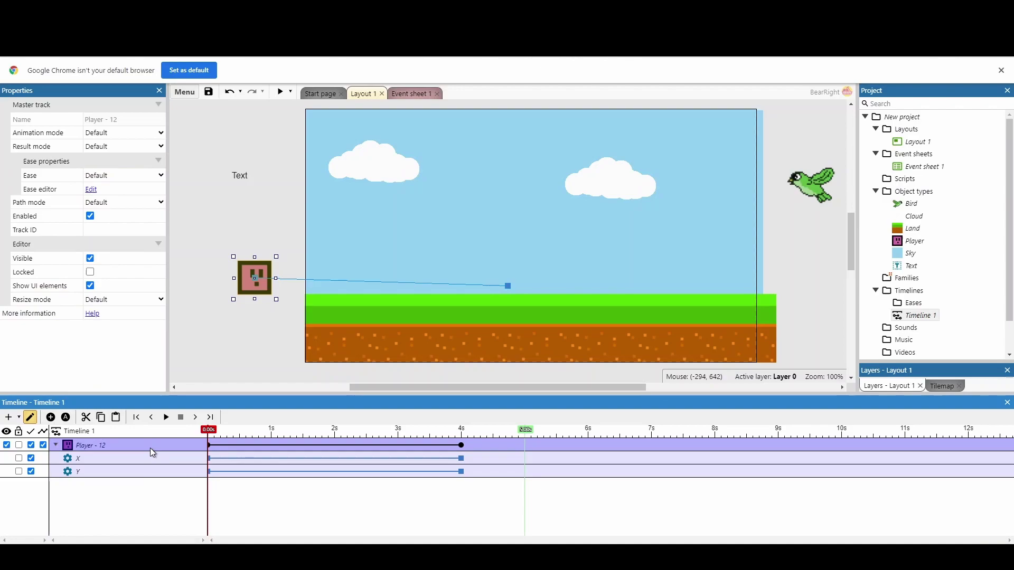
{"action": "left_click", "coordinate": [107, 177]}
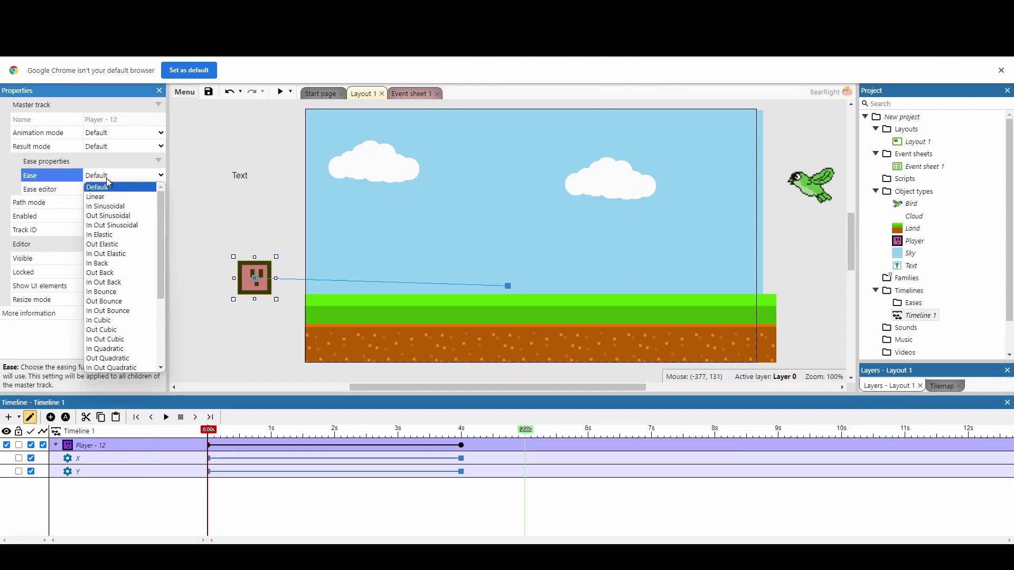
{"action": "left_click_drag", "start_coordinate": [160, 204], "coordinate": [161, 225]}
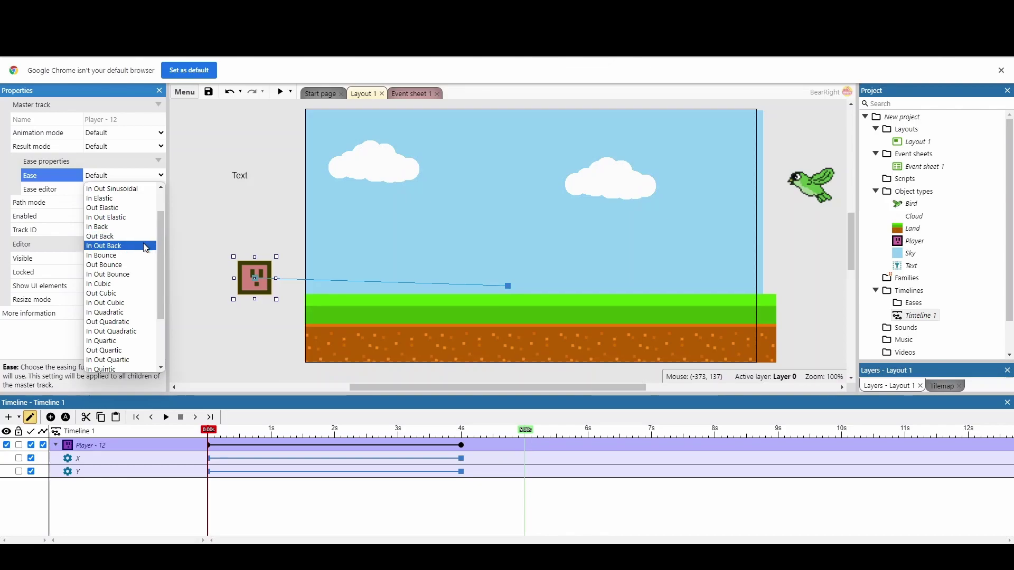
{"action": "key", "text": "Escape"}
{"action": "left_click", "coordinate": [171, 418]}
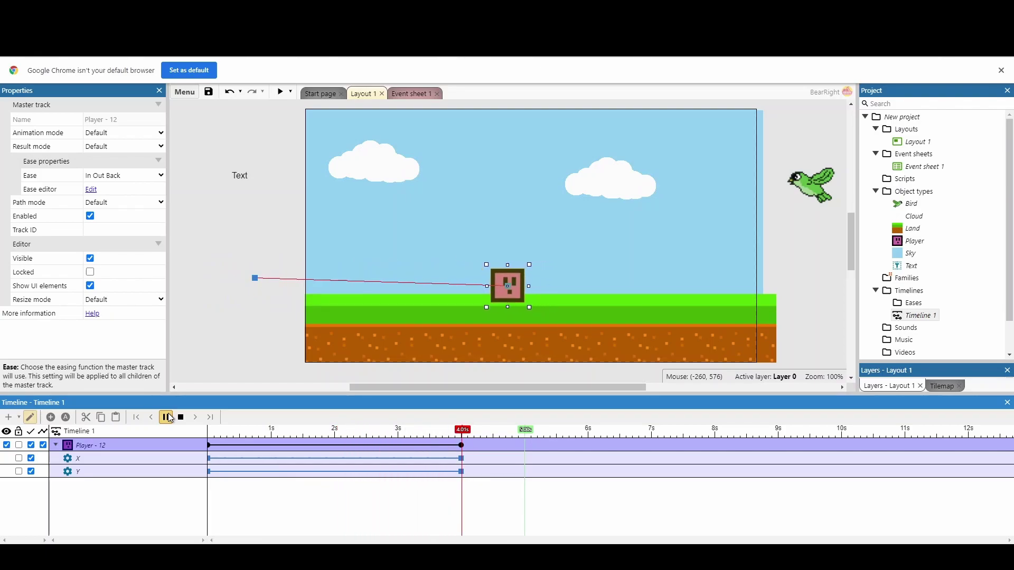
- Switch the ease to In Elastic and preview it, then settle on Linear
{"action": "left_click", "coordinate": [111, 177]}
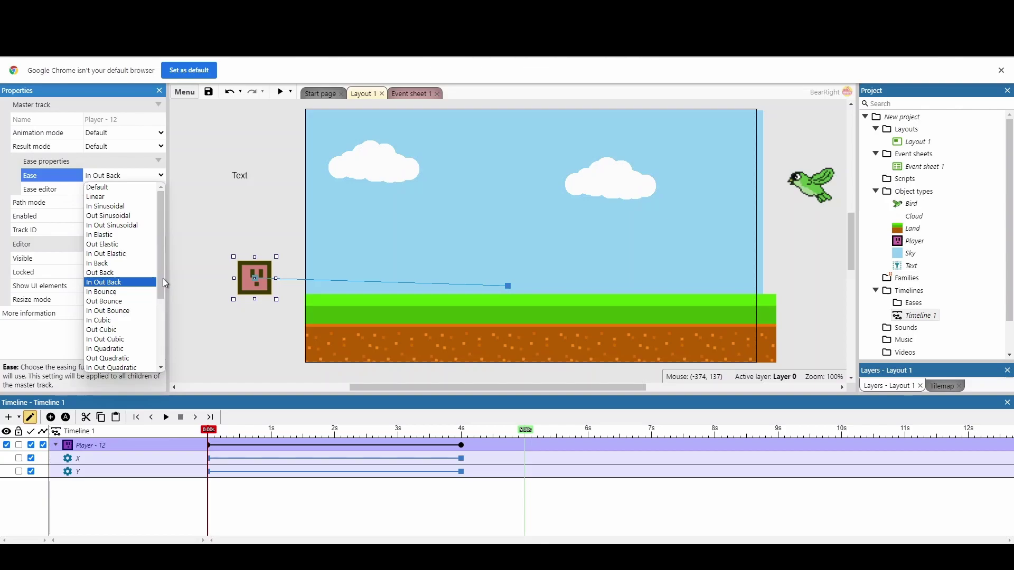
{"action": "left_click", "coordinate": [135, 238]}
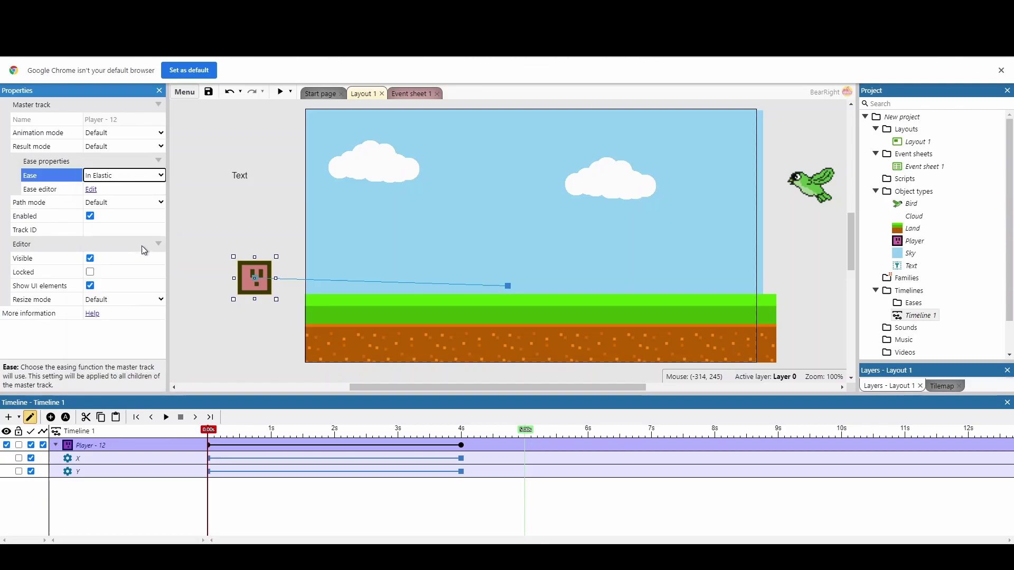
{"action": "left_click", "coordinate": [167, 418]}
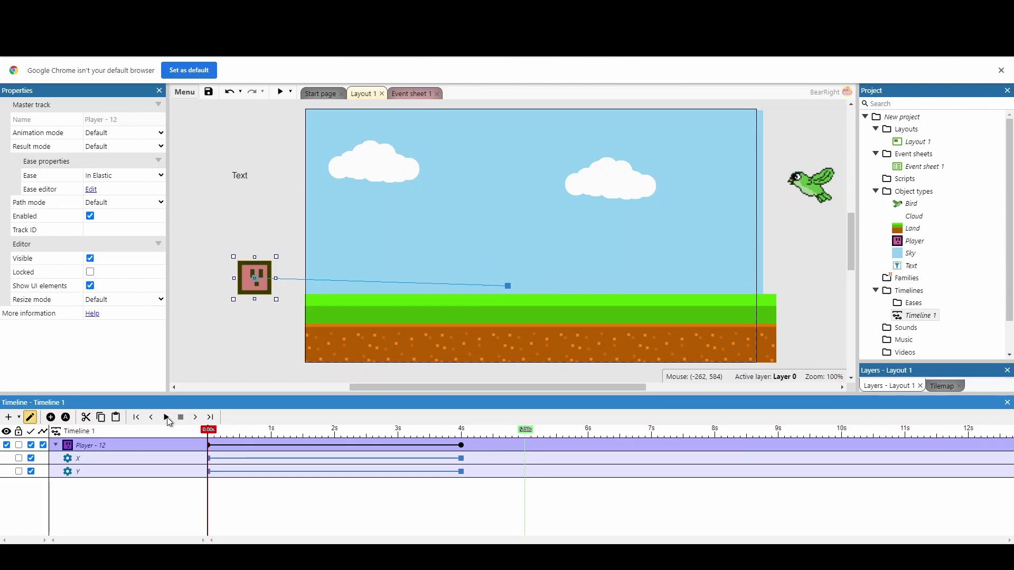
{"action": "left_click", "coordinate": [115, 178]}
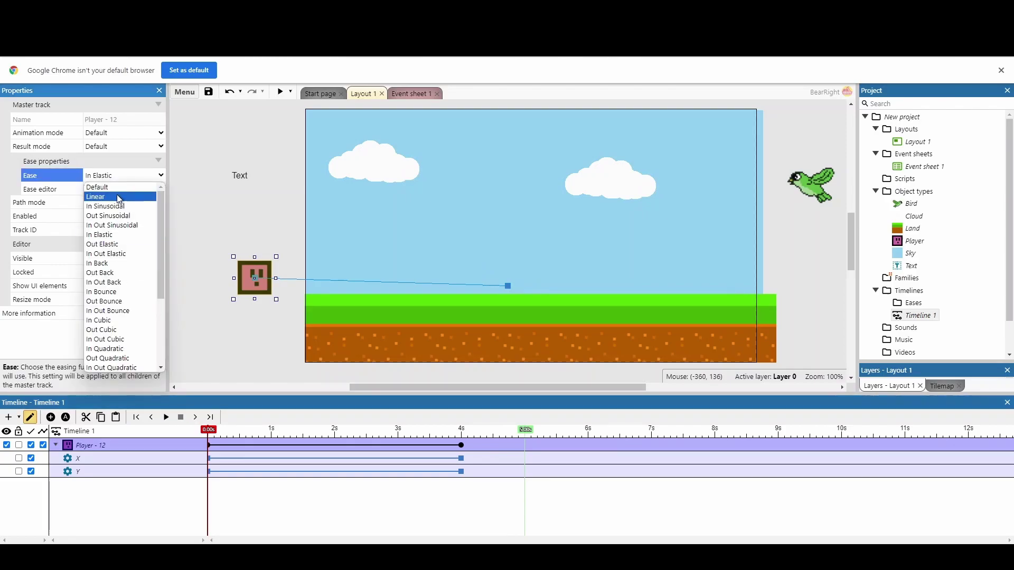
{"action": "left_click", "coordinate": [106, 184]}
{"action": "left_click", "coordinate": [218, 236]}
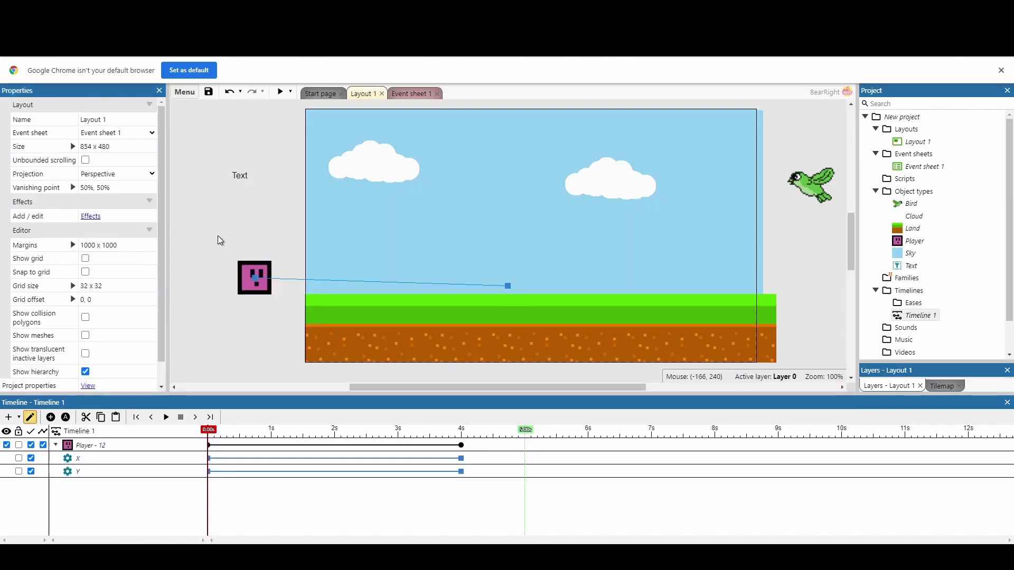
- Drag the Bird sprite into Timeline 1 to create its X and Y track, and select its master track
{"action": "left_click", "coordinate": [809, 193]}
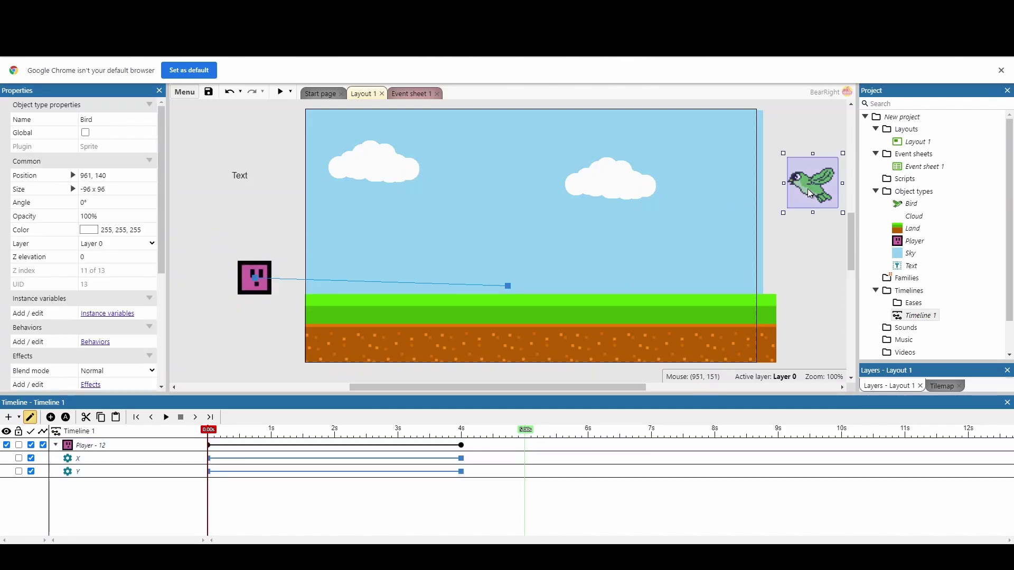
{"action": "left_click_drag", "start_coordinate": [810, 193], "coordinate": [604, 511]}
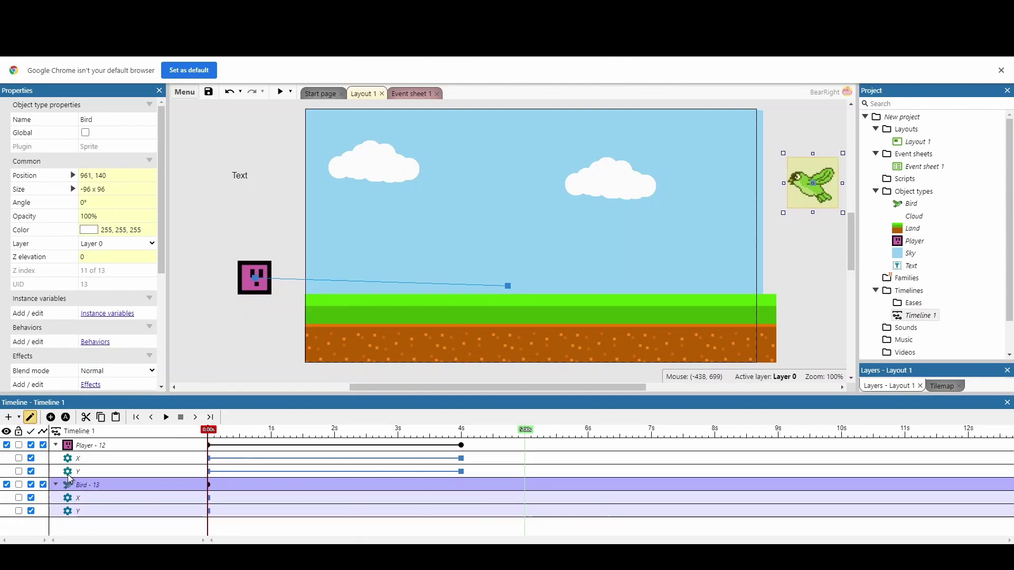
{"action": "left_click", "coordinate": [56, 445]}
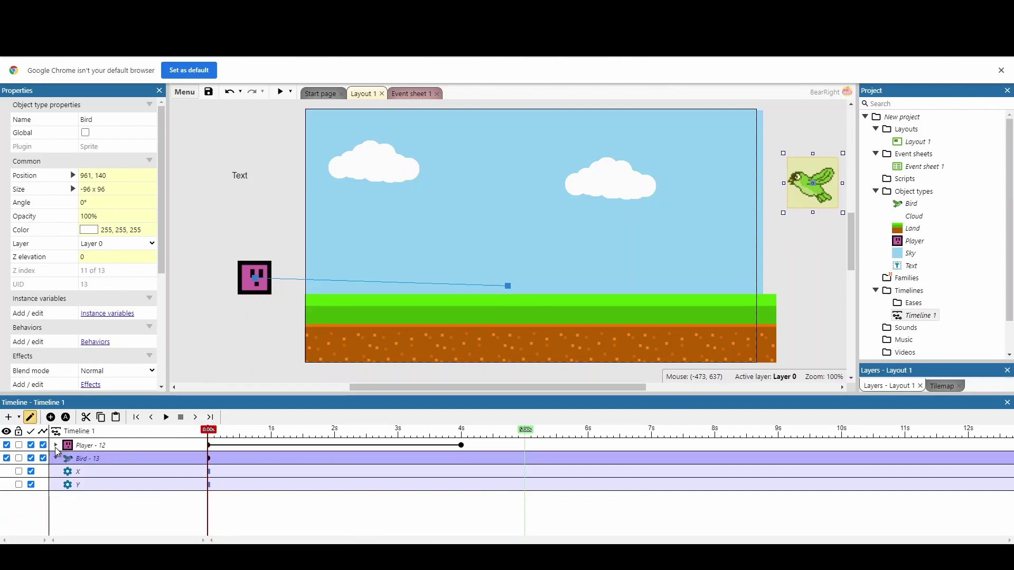
{"action": "left_click", "coordinate": [56, 446]}
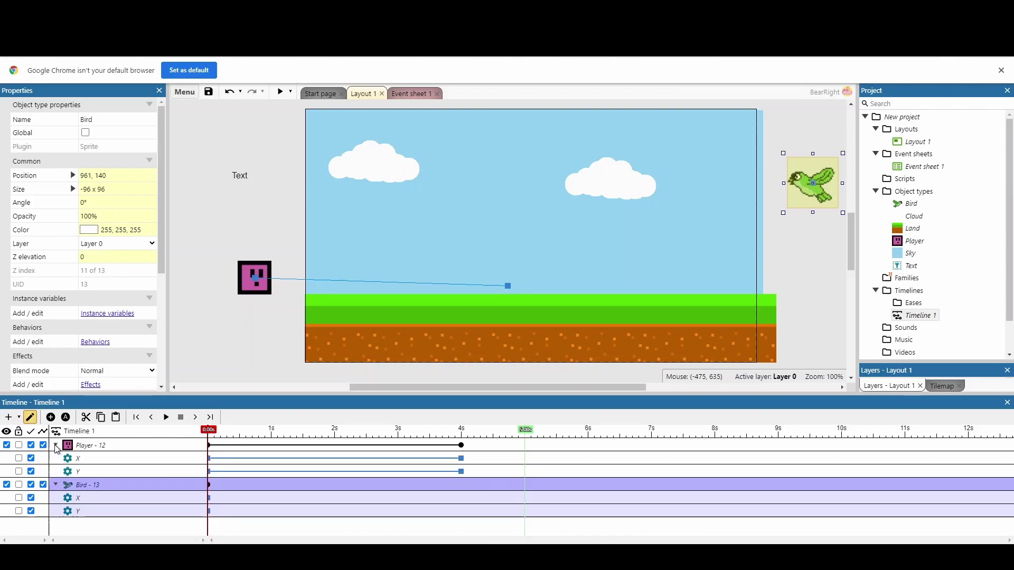
{"action": "left_click", "coordinate": [81, 487]}
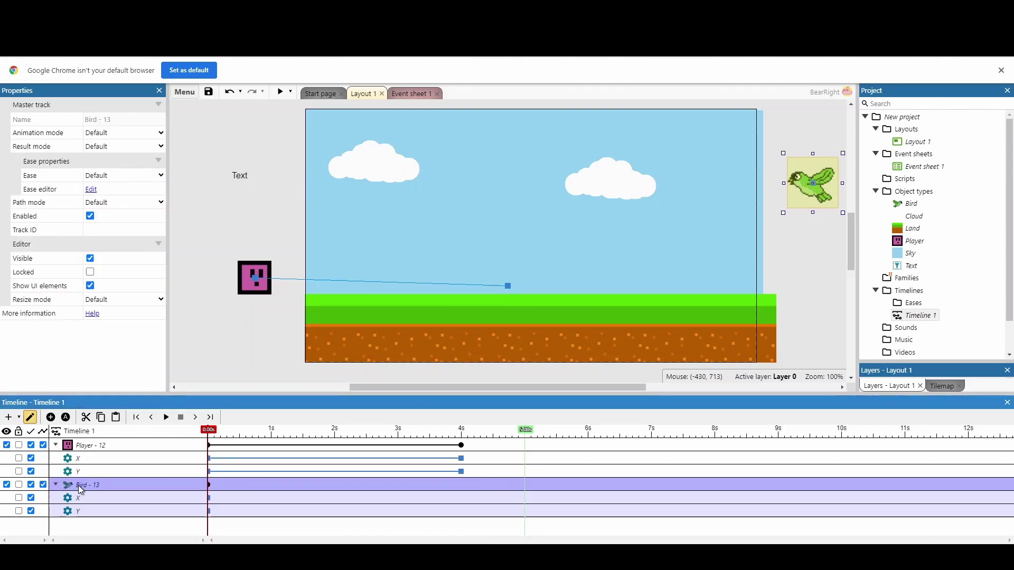
{"action": "left_click", "coordinate": [32, 420]}
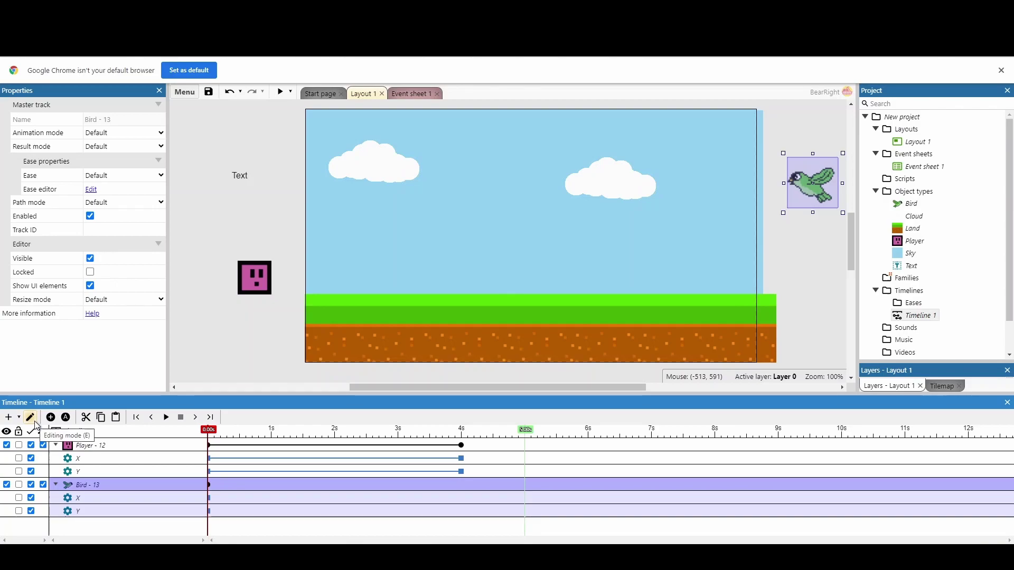
{"action": "left_click", "coordinate": [35, 422]}
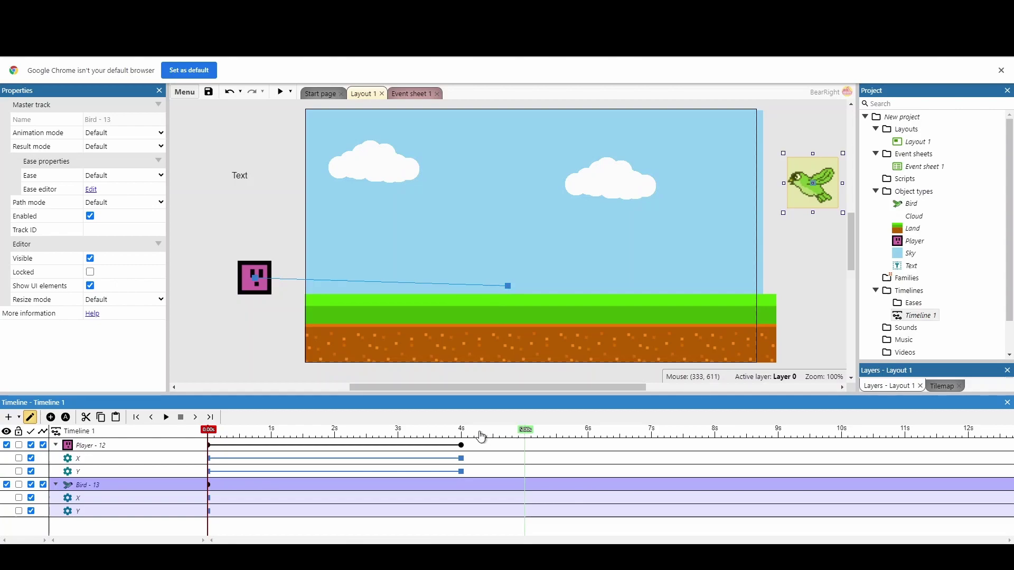
- Add Bird keyframes at 4 s and 7 s, moving the bird into the sky at 7 s
{"action": "left_click", "coordinate": [463, 433]}
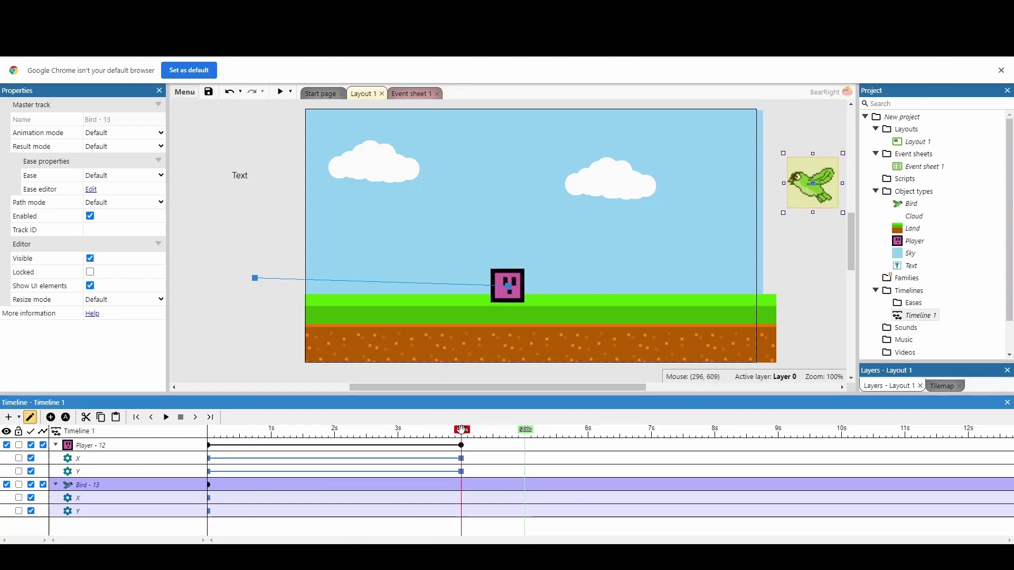
{"action": "left_click", "coordinate": [50, 418]}
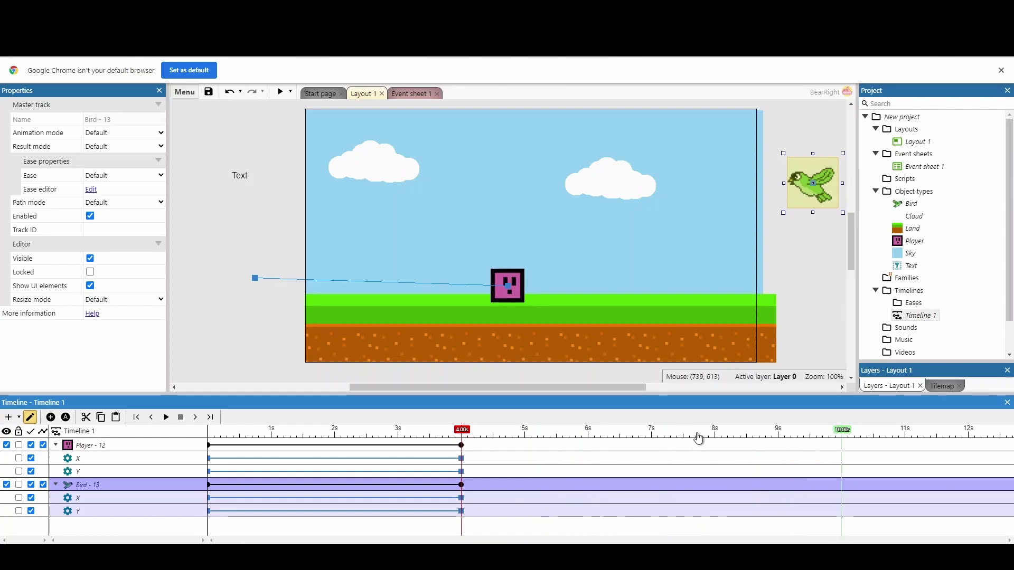
{"action": "left_click", "coordinate": [655, 430]}
{"action": "left_click_drag", "start_coordinate": [655, 431], "coordinate": [651, 430]}
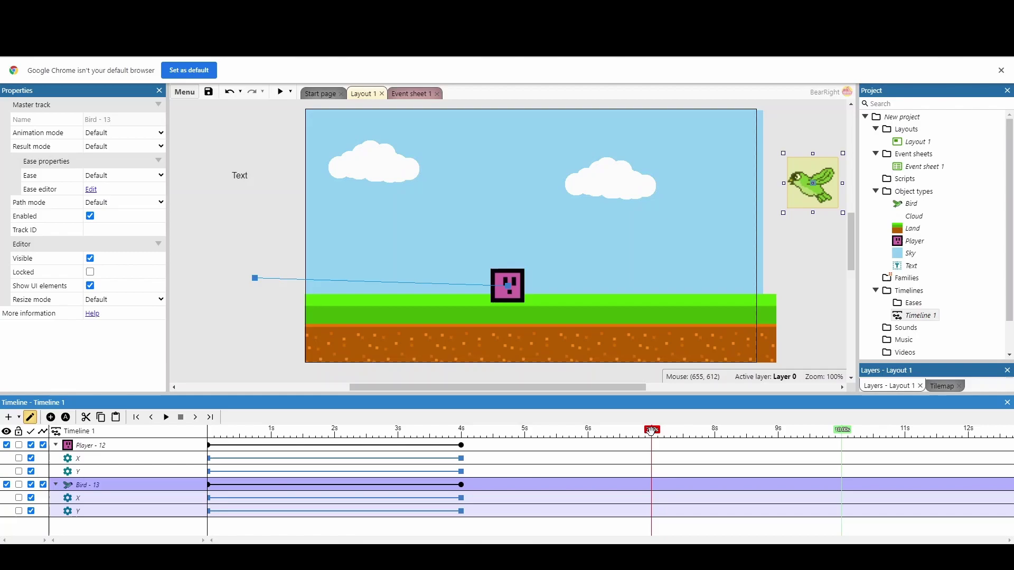
{"action": "left_click", "coordinate": [51, 418]}
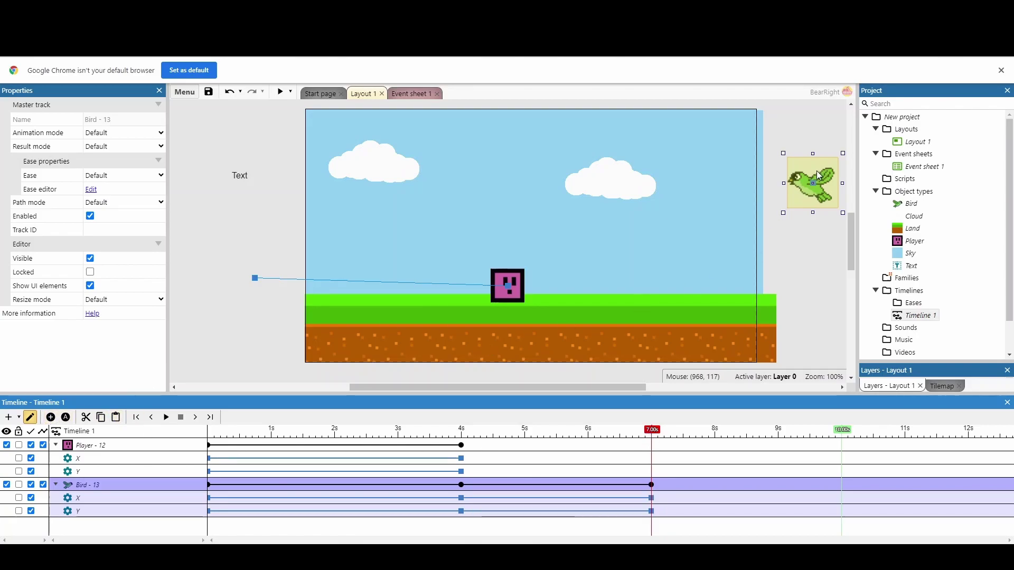
{"action": "left_click_drag", "start_coordinate": [818, 176], "coordinate": [595, 254]}
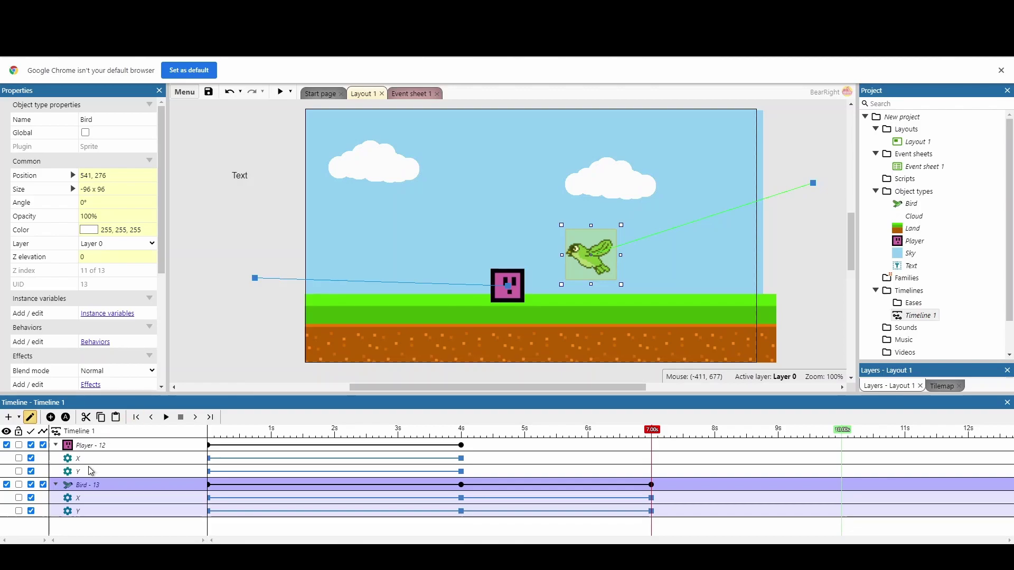
{"action": "left_click", "coordinate": [87, 485]}
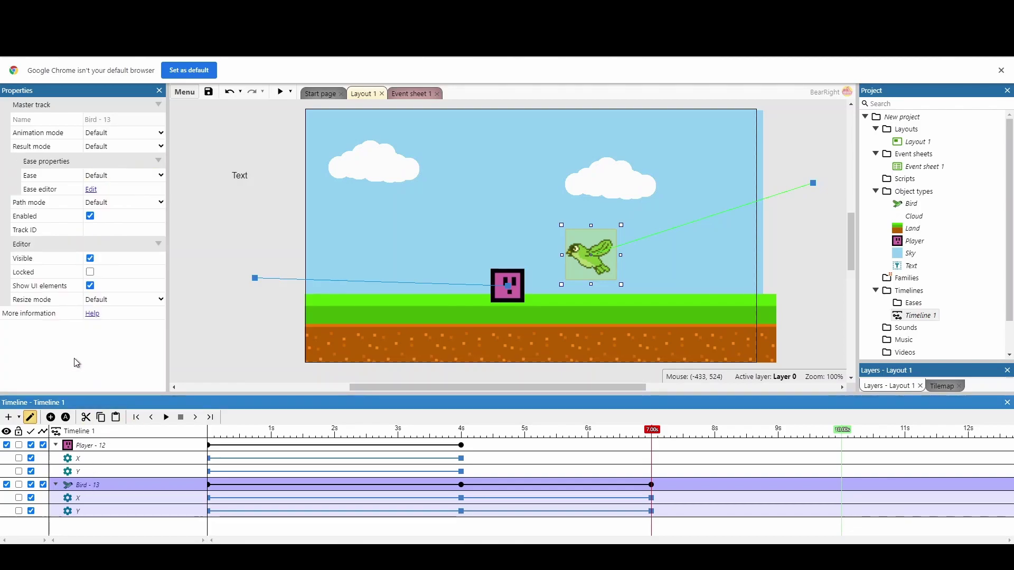
- Set the Bird track's path mode to Cubic Bezier and drag the bird to curve its arc toward the player
{"action": "left_click", "coordinate": [117, 204]}
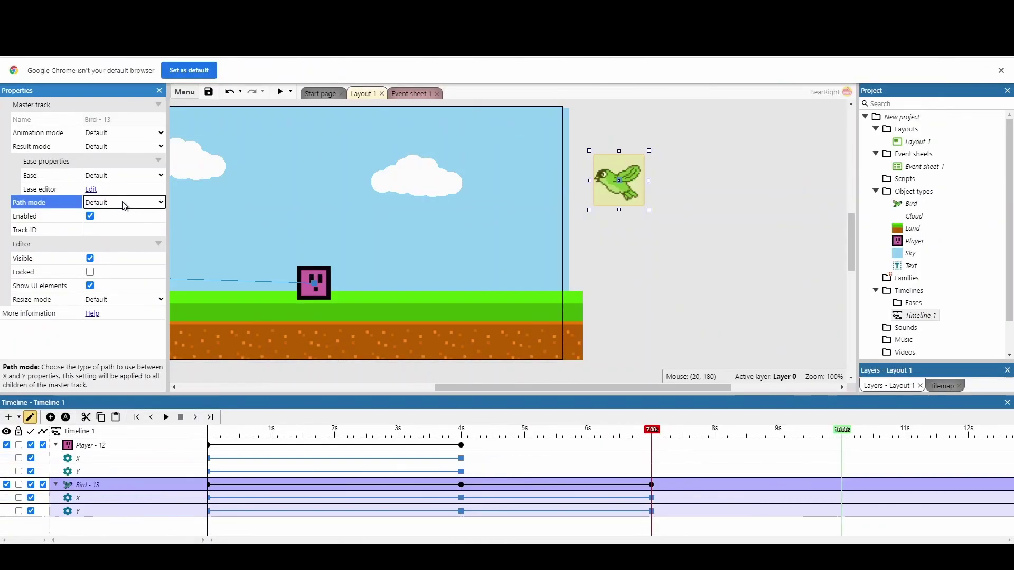
{"action": "left_click", "coordinate": [122, 203]}
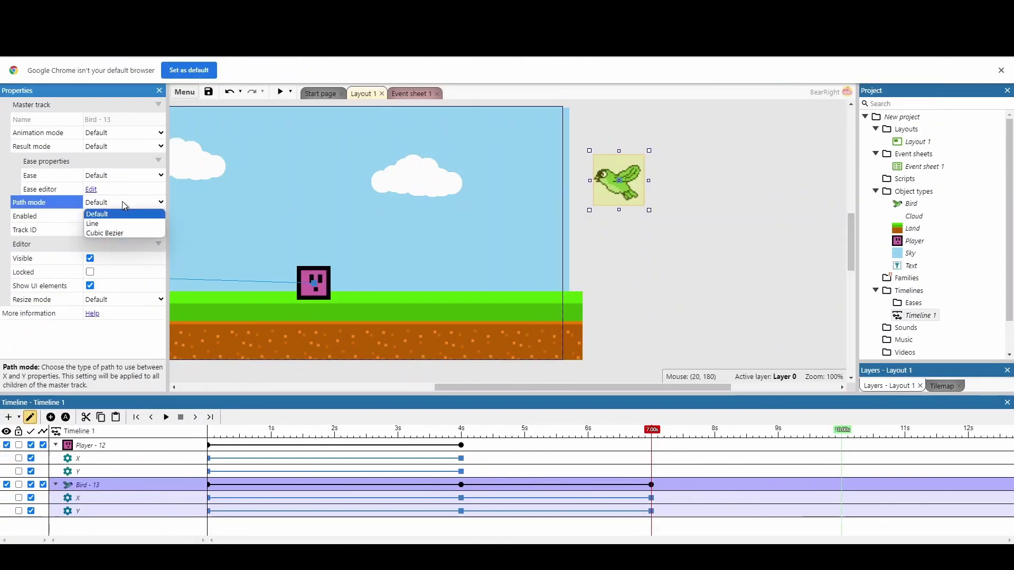
{"action": "left_click", "coordinate": [120, 235]}
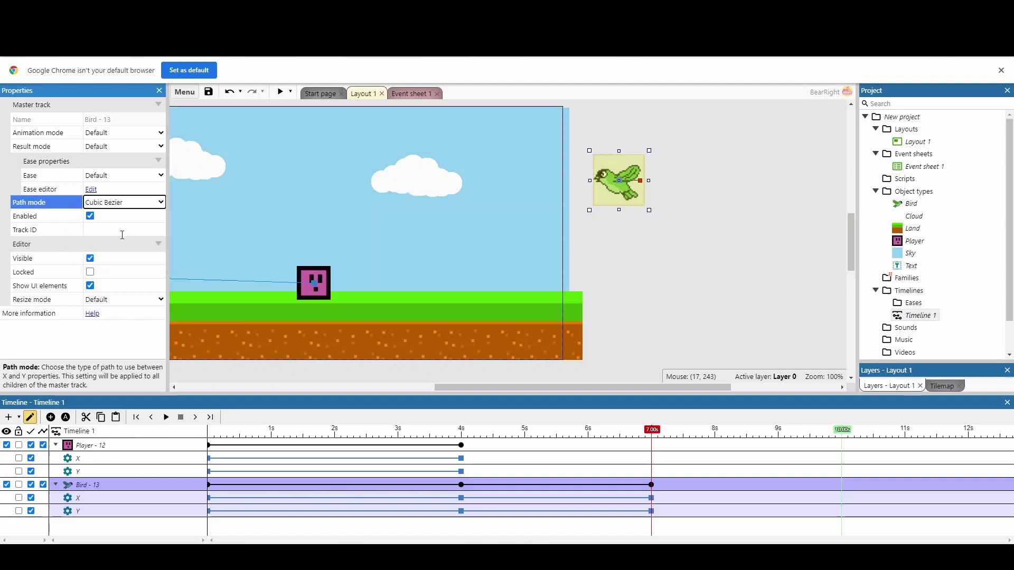
{"action": "left_click", "coordinate": [618, 181]}
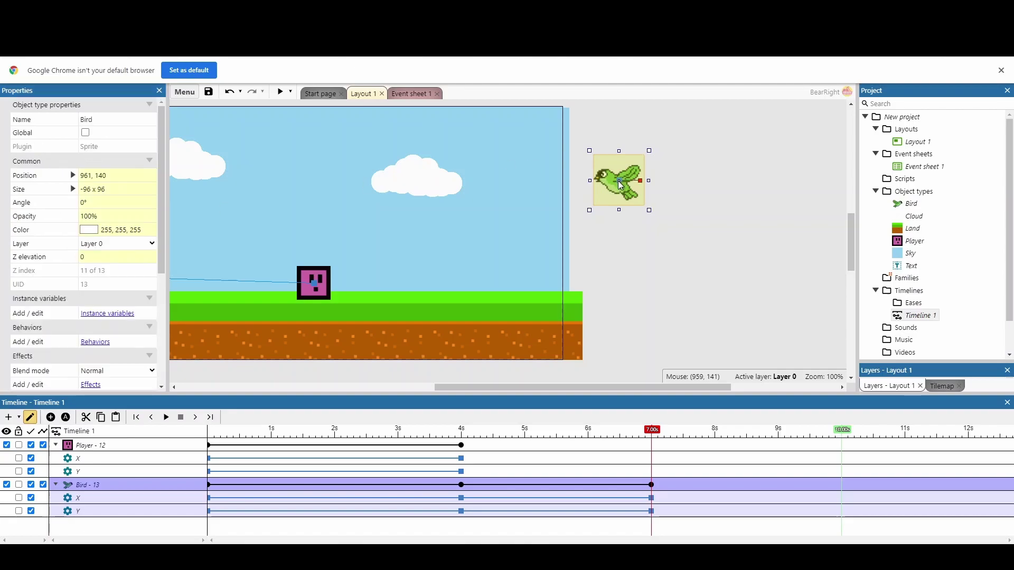
{"action": "left_click", "coordinate": [681, 223]}
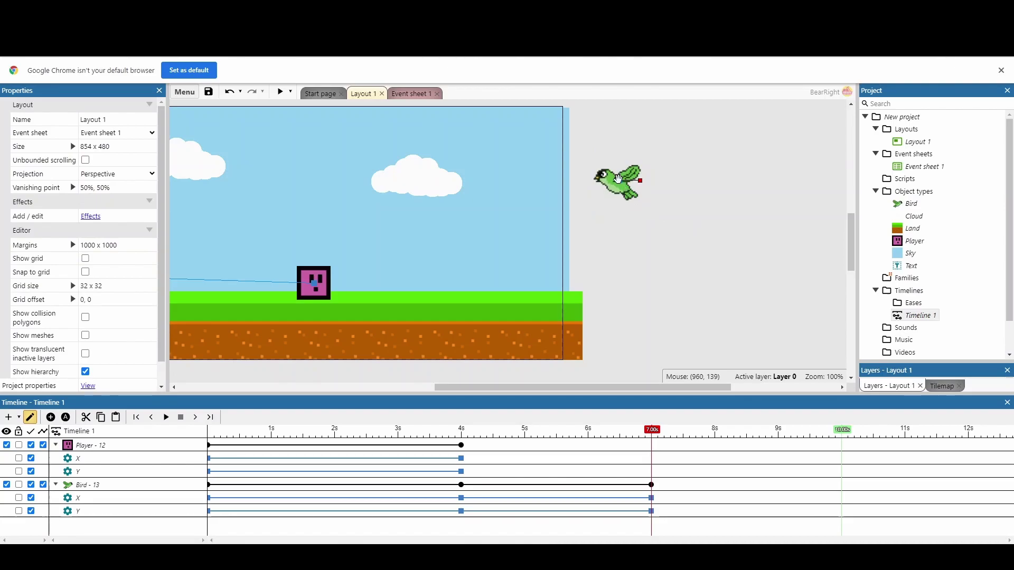
{"action": "left_click_drag", "start_coordinate": [618, 176], "coordinate": [429, 157]}
{"action": "left_click_drag", "start_coordinate": [849, 210], "coordinate": [849, 232]}
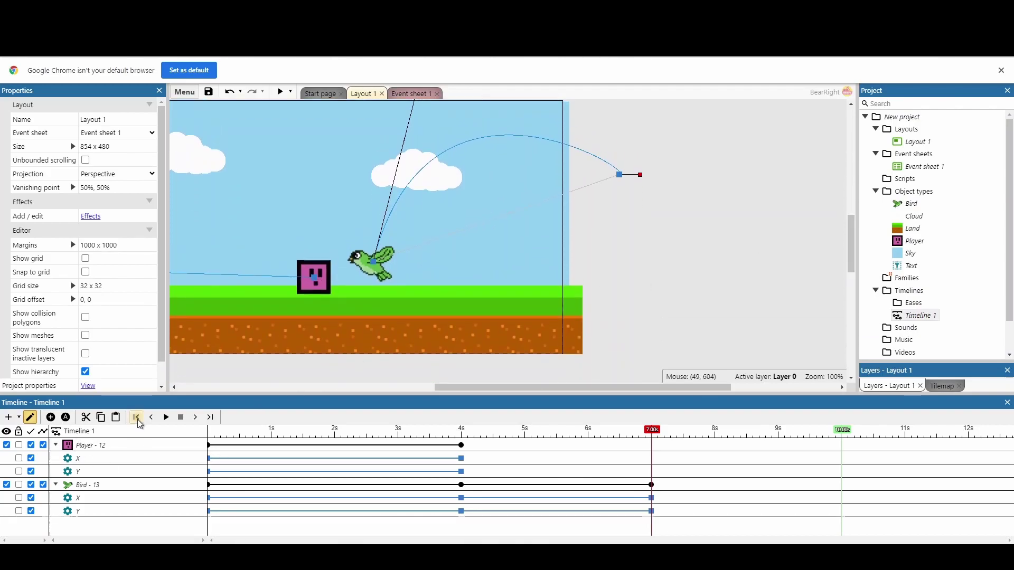
- Play and stop Timeline 1 to check the bird's arc, then undo recent edits with Ctrl+Z
{"action": "left_click", "coordinate": [166, 418]}
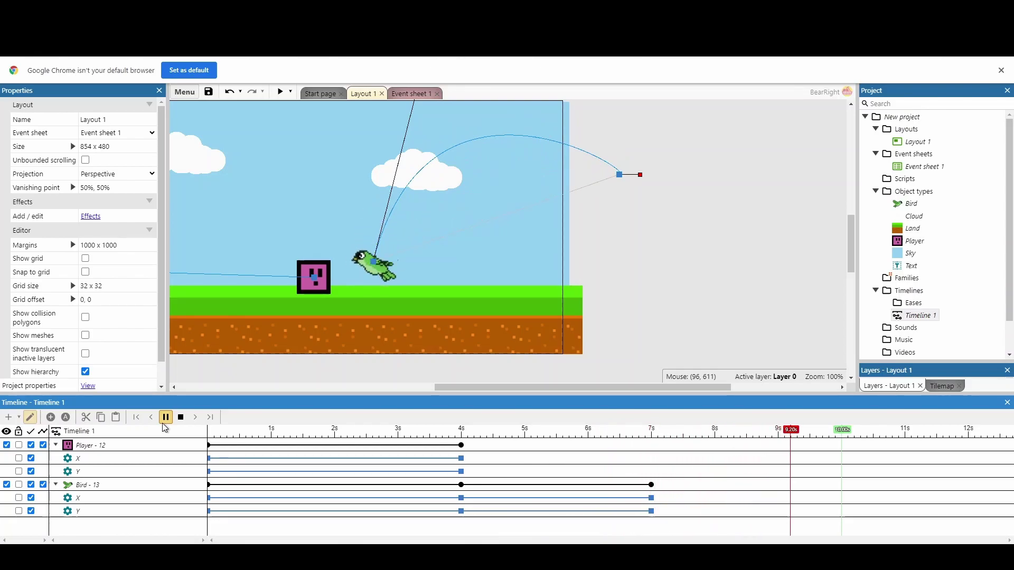
{"action": "left_click", "coordinate": [180, 418]}
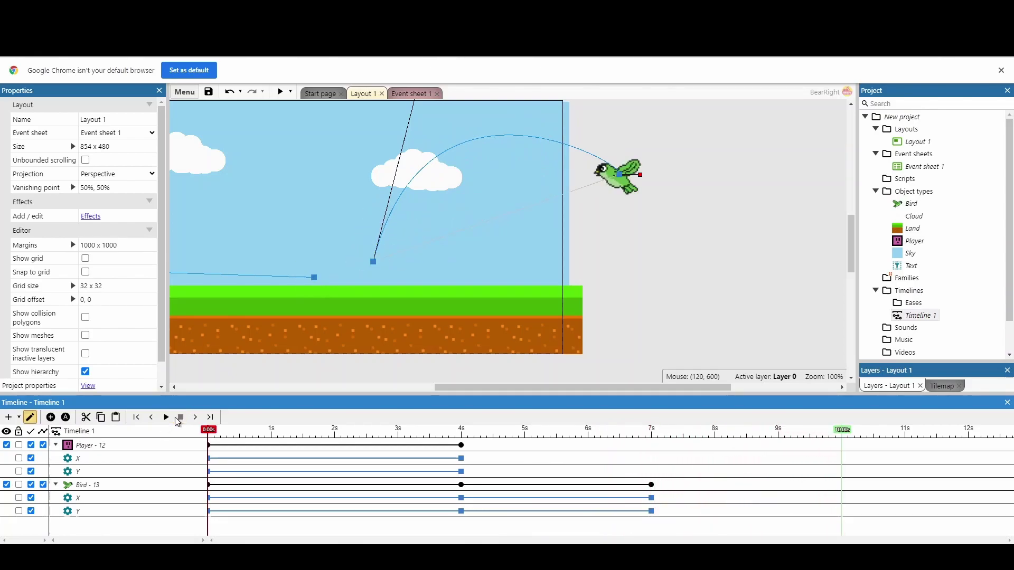
{"action": "left_click_drag", "start_coordinate": [441, 388], "coordinate": [389, 392]}
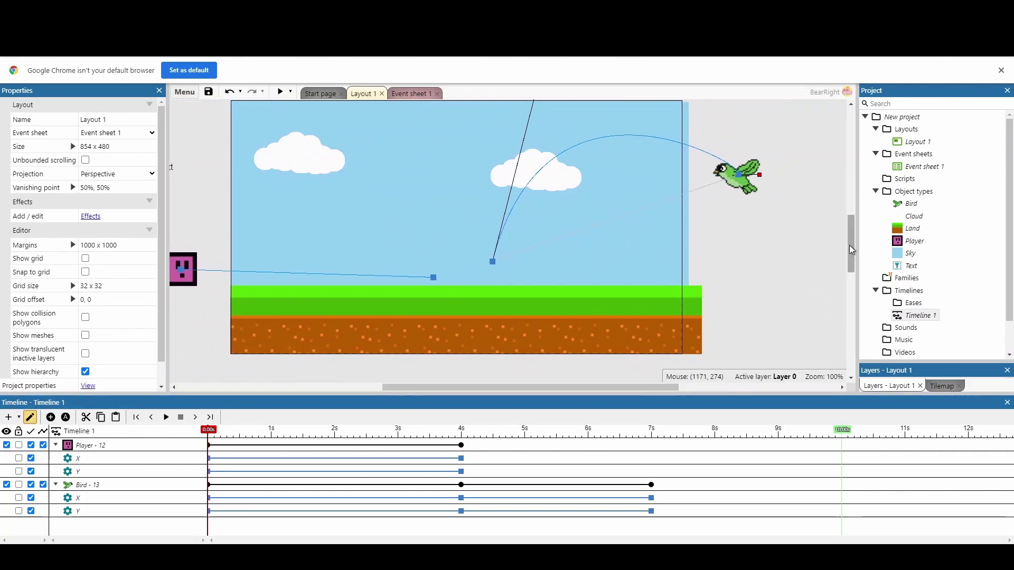
{"action": "left_click_drag", "start_coordinate": [852, 250], "coordinate": [852, 232]}
{"action": "key", "text": "ctrl+z"}
{"action": "key", "text": "ctrl+z"}
{"action": "key", "text": "ctrl+z"}
{"action": "key", "text": "ctrl+z"}
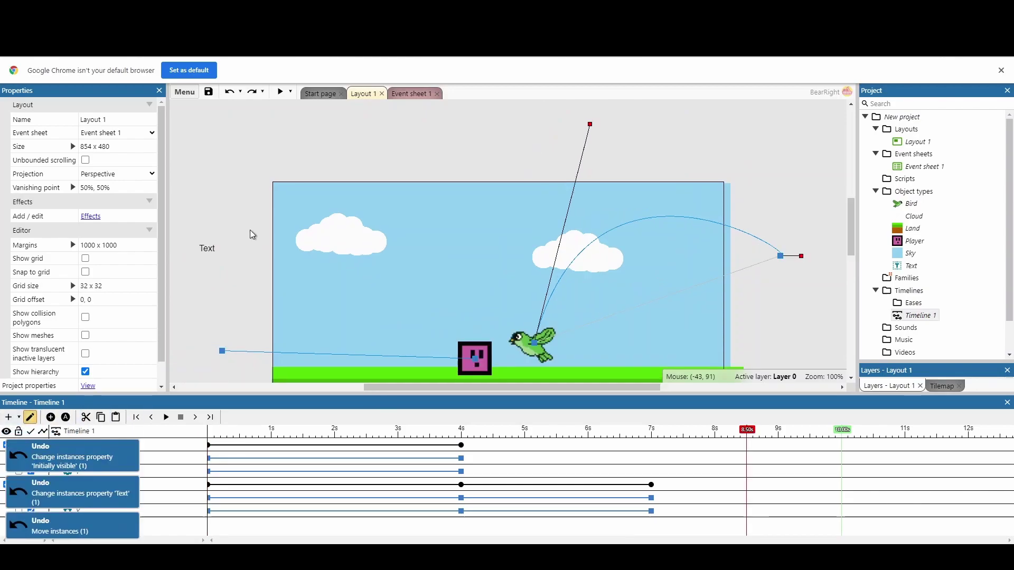
- Move the Text object above the player and change its text to 'Hello'
{"action": "left_click_drag", "start_coordinate": [210, 252], "coordinate": [461, 321]}
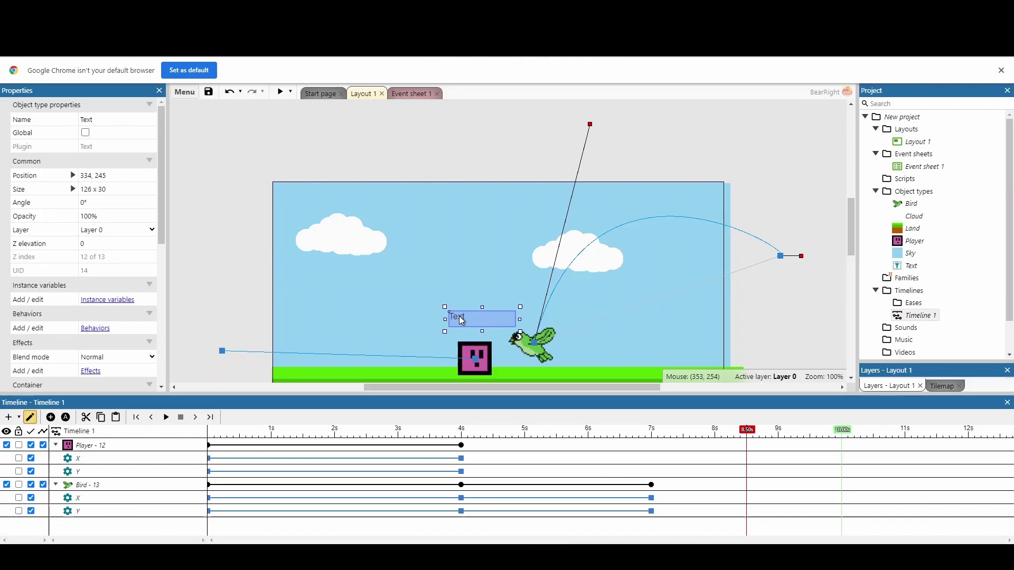
{"action": "double_click", "coordinate": [459, 317]}
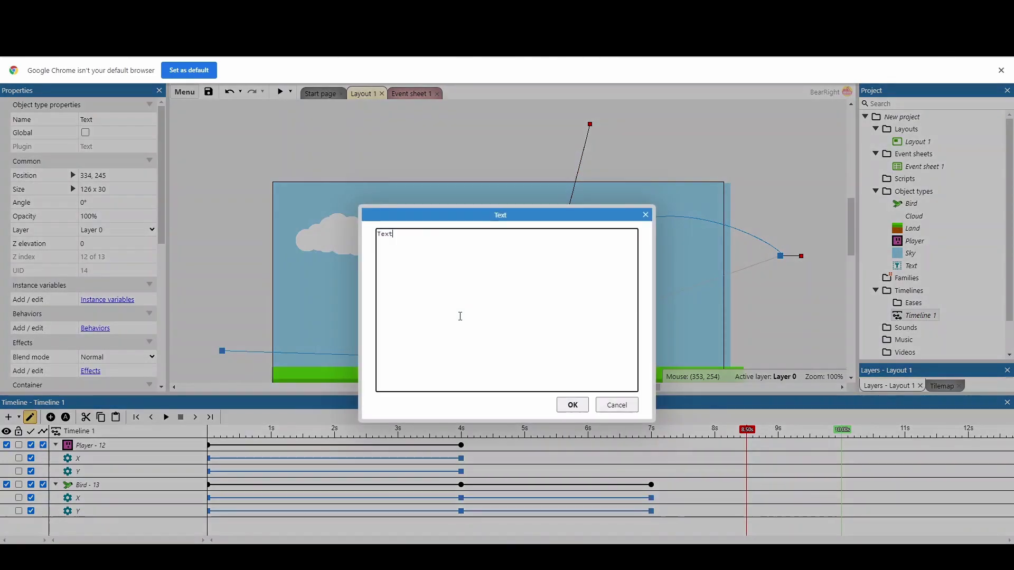
{"action": "type", "text": "Hello"}
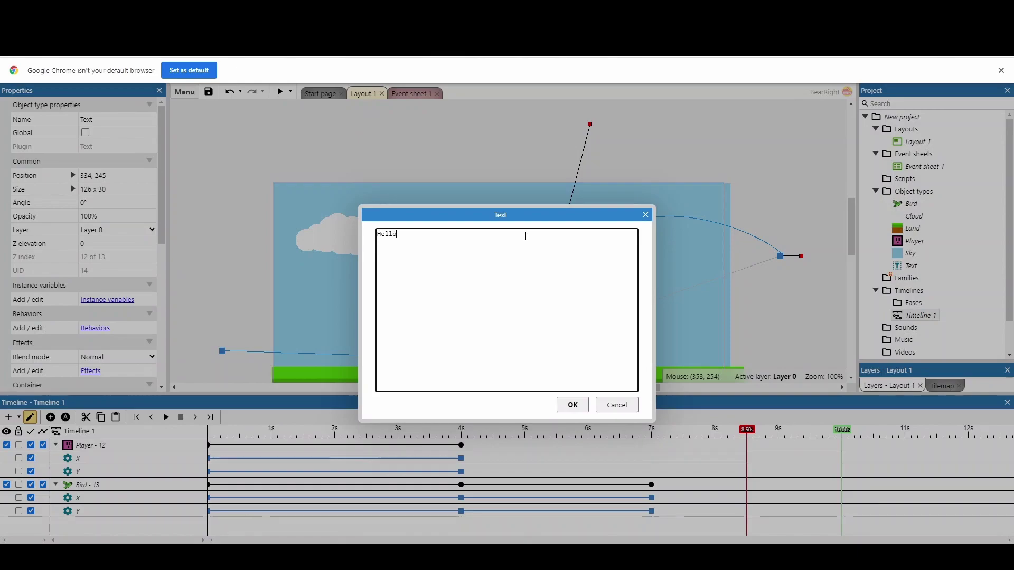
{"action": "key", "text": "Return"}
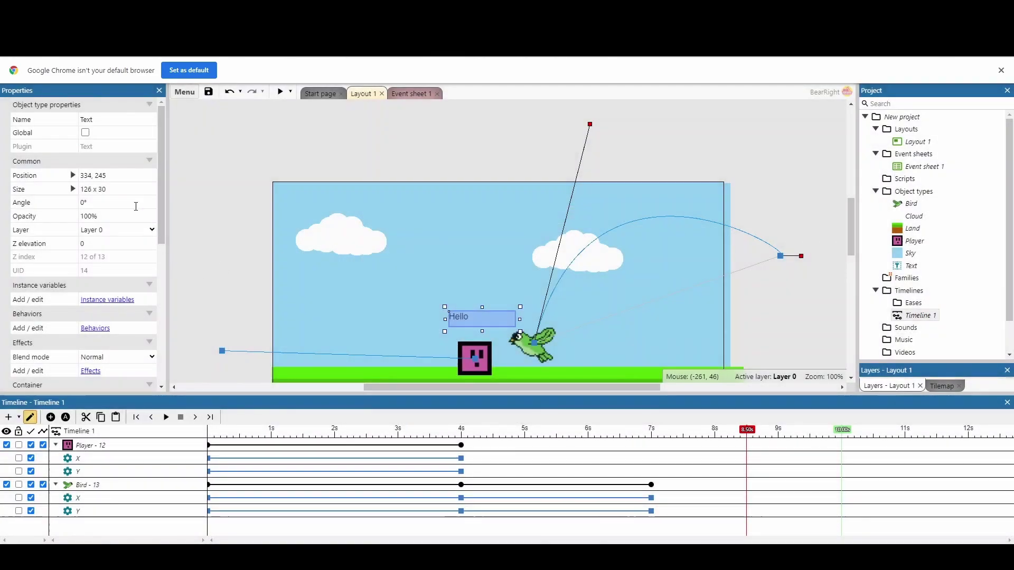
- Set the Hello text's opacity to 0% and add it to the timeline as a track
{"action": "left_click", "coordinate": [120, 215]}
{"action": "type", "text": "0"}
{"action": "key", "text": "Tab"}
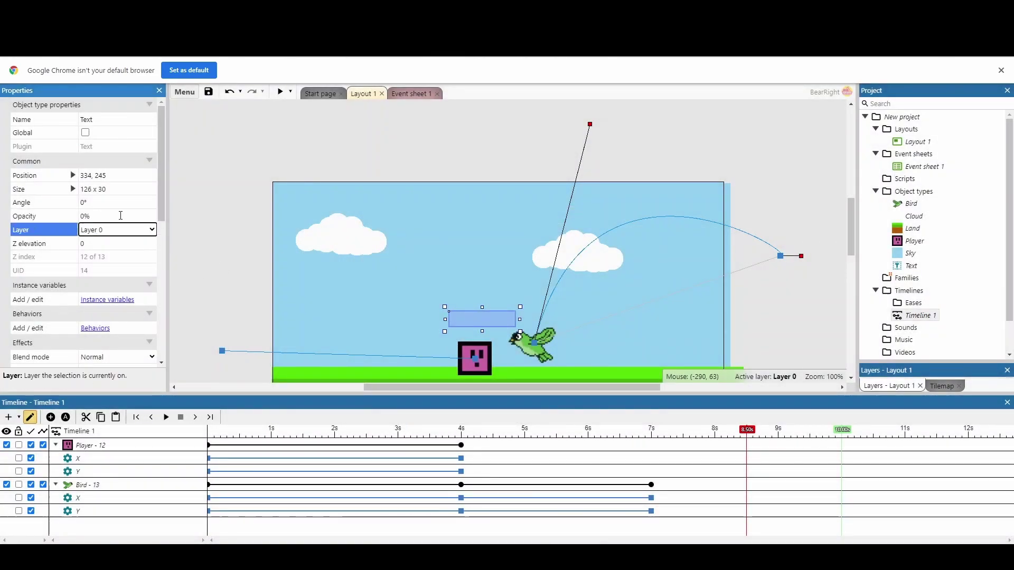
{"action": "left_click", "coordinate": [231, 264]}
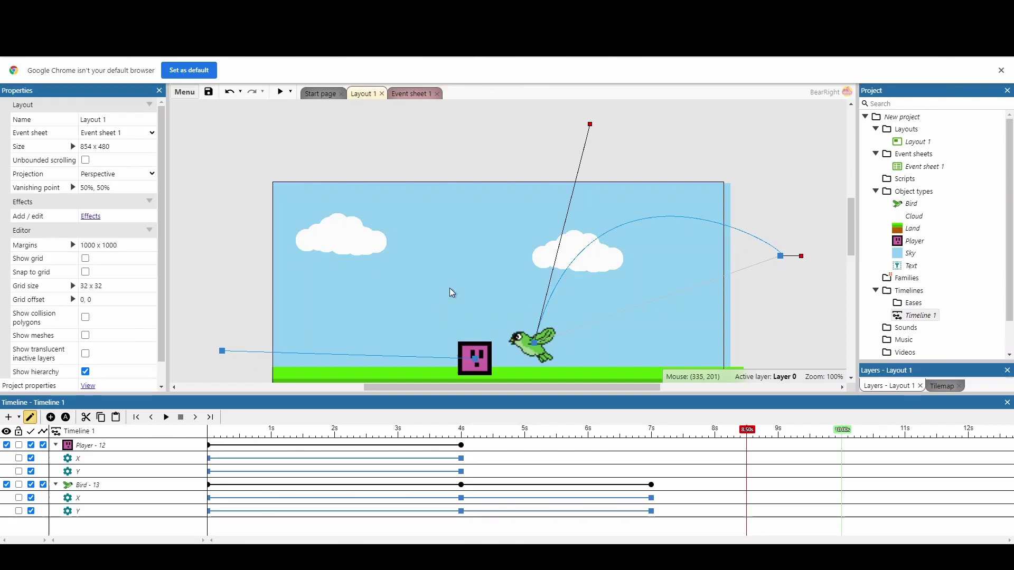
{"action": "left_click", "coordinate": [478, 323]}
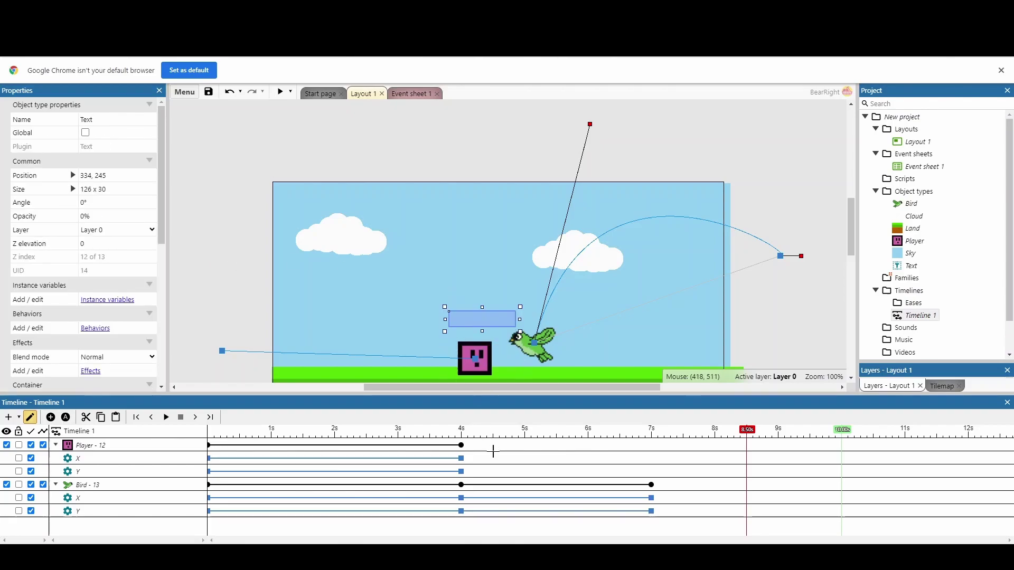
{"action": "left_click", "coordinate": [492, 451]}
- Add a keyframe for the Hello text at 8 seconds
{"action": "scroll", "coordinate": [1010, 501], "scroll_direction": "down", "scroll_amount": 2}
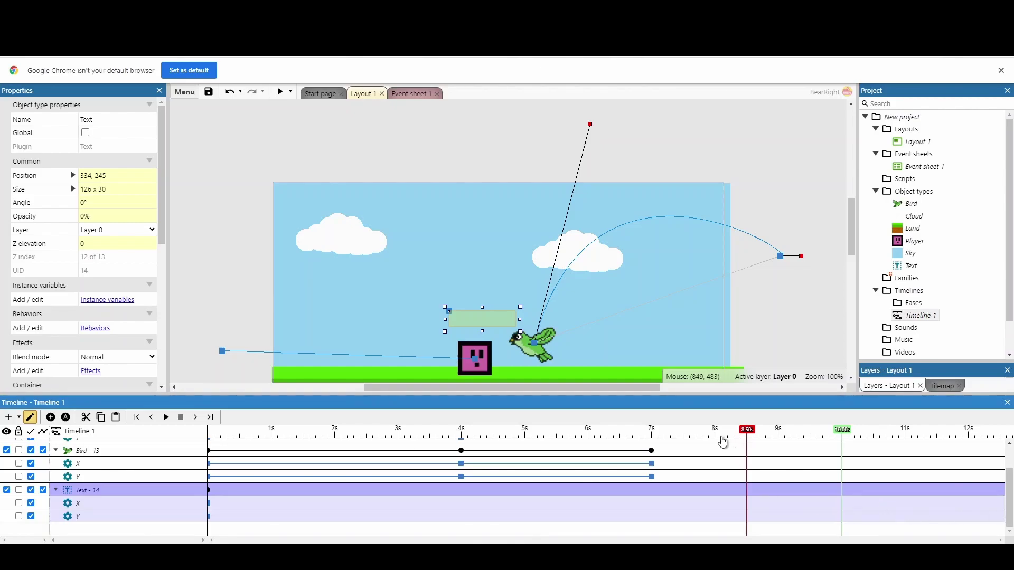
{"action": "key", "text": "End"}
{"action": "left_click", "coordinate": [714, 433]}
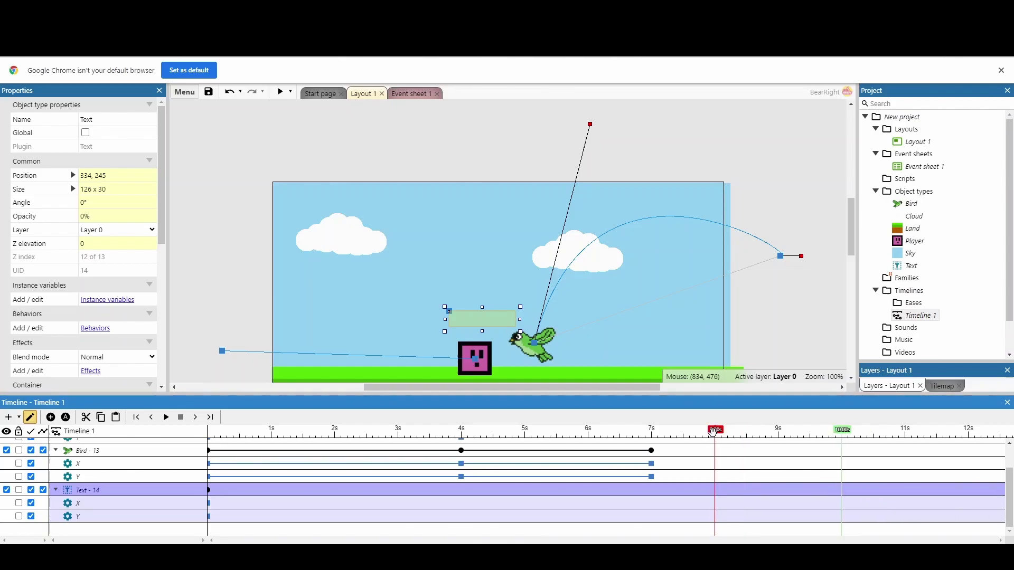
{"action": "left_click", "coordinate": [51, 418]}
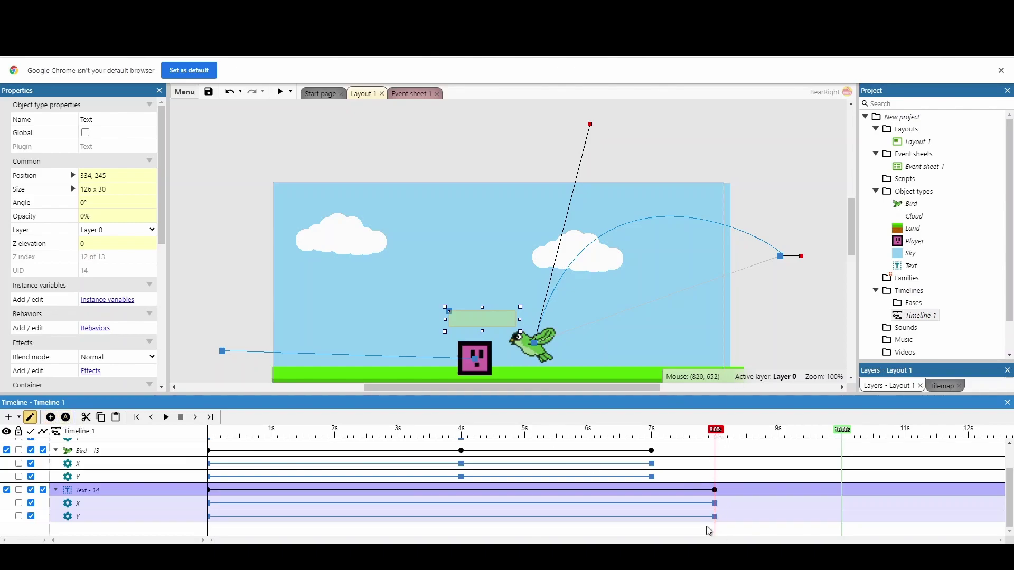
- At 8.5 seconds, keyframe the text at 100% opacity, then select the Text - 14 track segments
{"action": "key", "text": "Home"}
{"action": "left_click", "coordinate": [753, 437]}
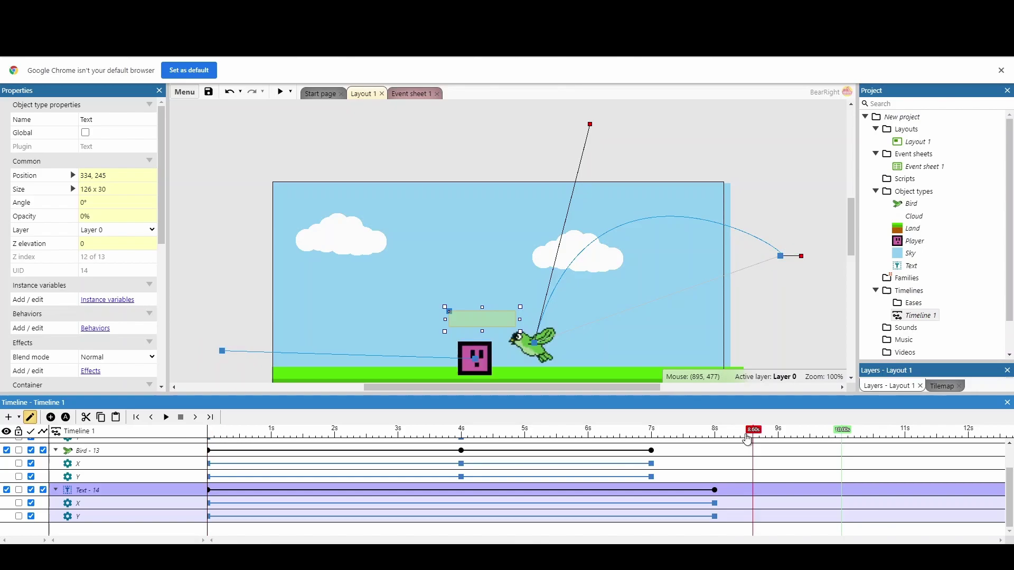
{"action": "left_click", "coordinate": [747, 438]}
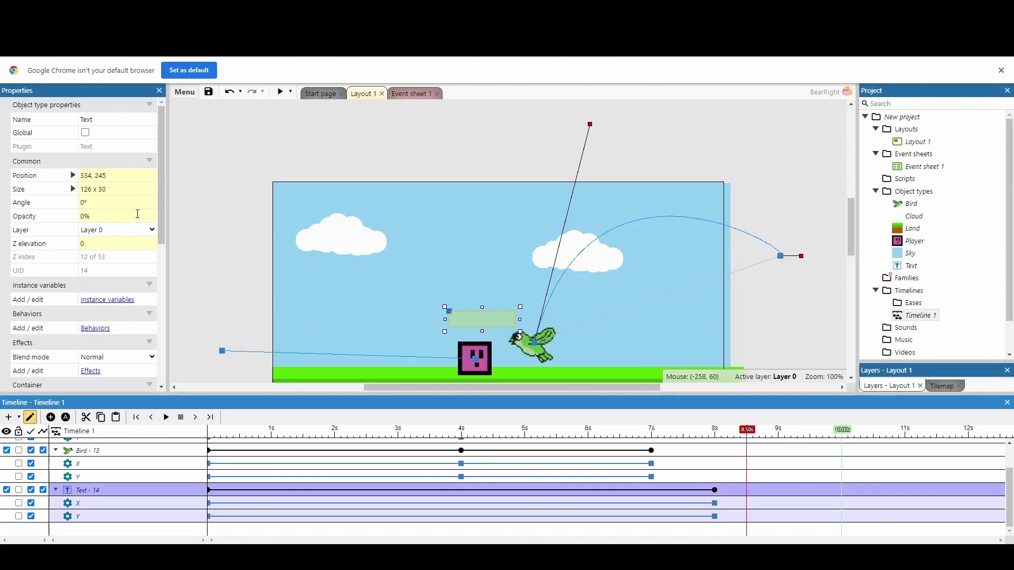
{"action": "left_click", "coordinate": [136, 215]}
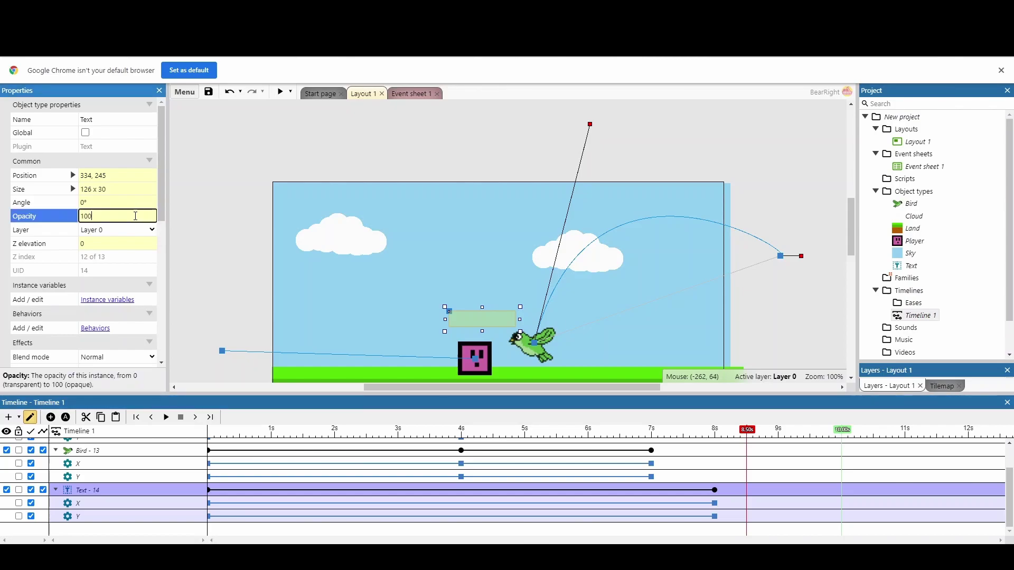
{"action": "key", "text": "Tab"}
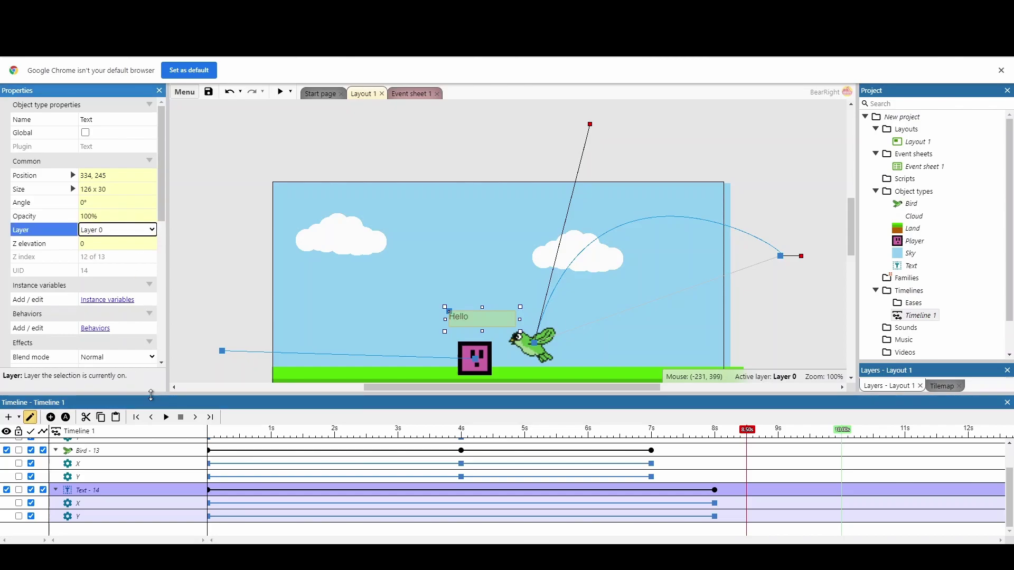
{"action": "left_click", "coordinate": [51, 418]}
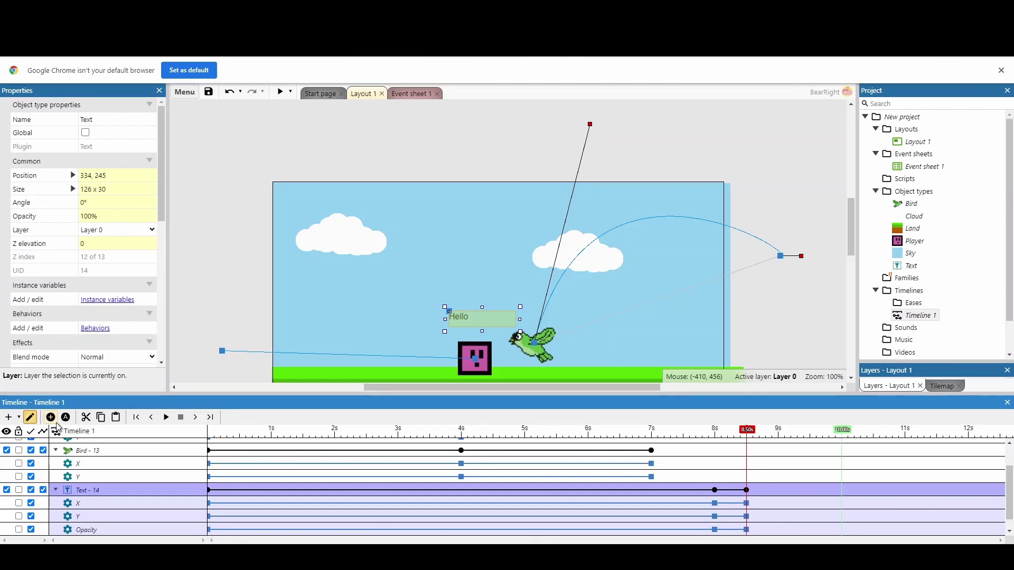
{"action": "left_click", "coordinate": [211, 494]}
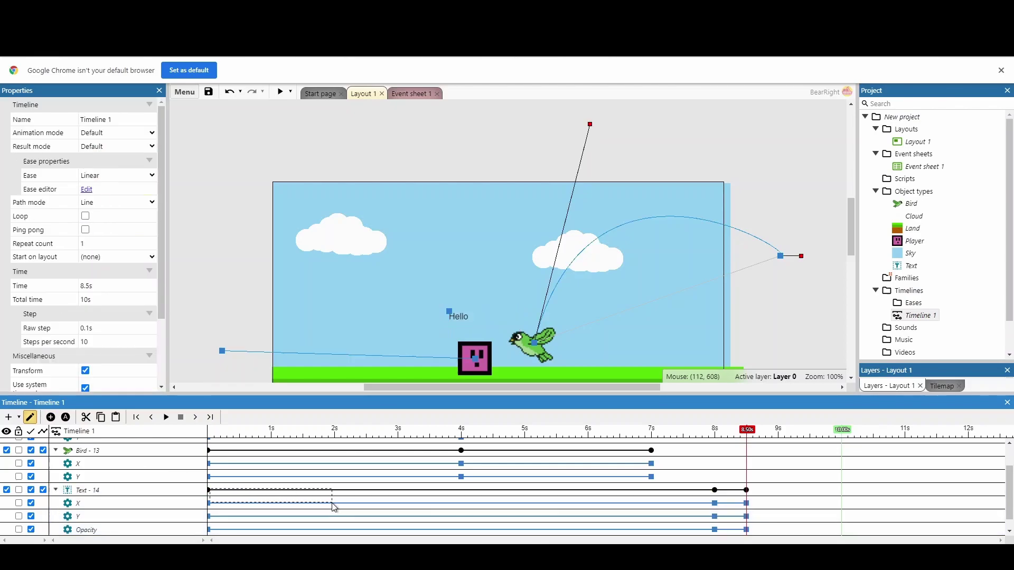
{"action": "left_click", "coordinate": [290, 503]}
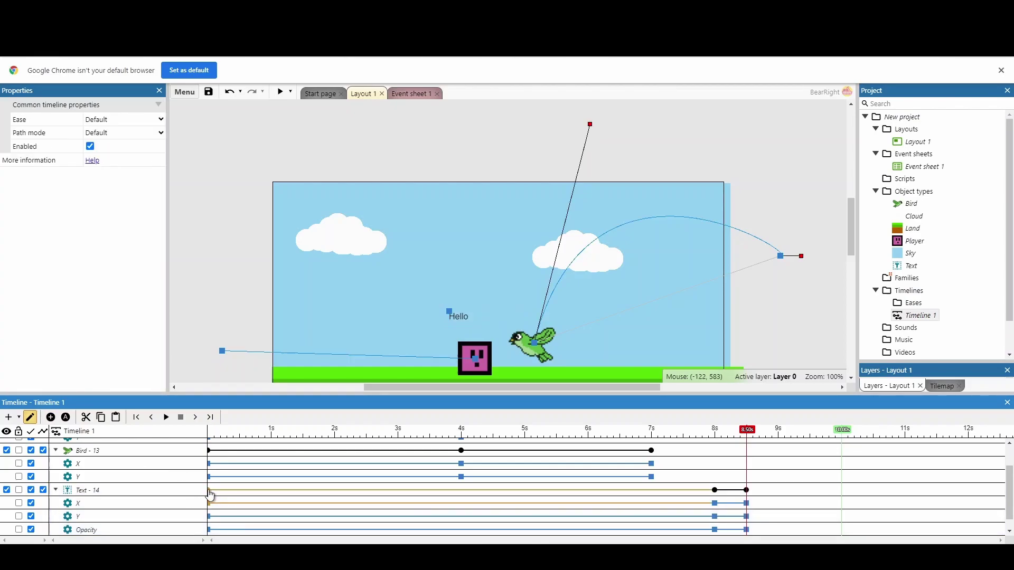
{"action": "left_click", "coordinate": [221, 365]}
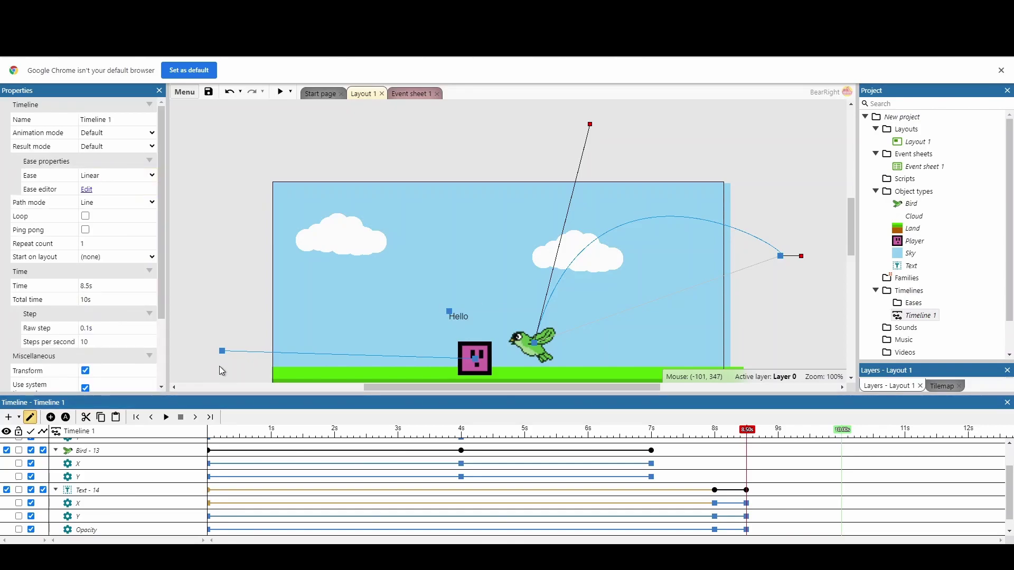
- Rewind Timeline 1 to the start and play the cutscene preview
{"action": "left_click", "coordinate": [136, 417]}
{"action": "left_click", "coordinate": [166, 417]}
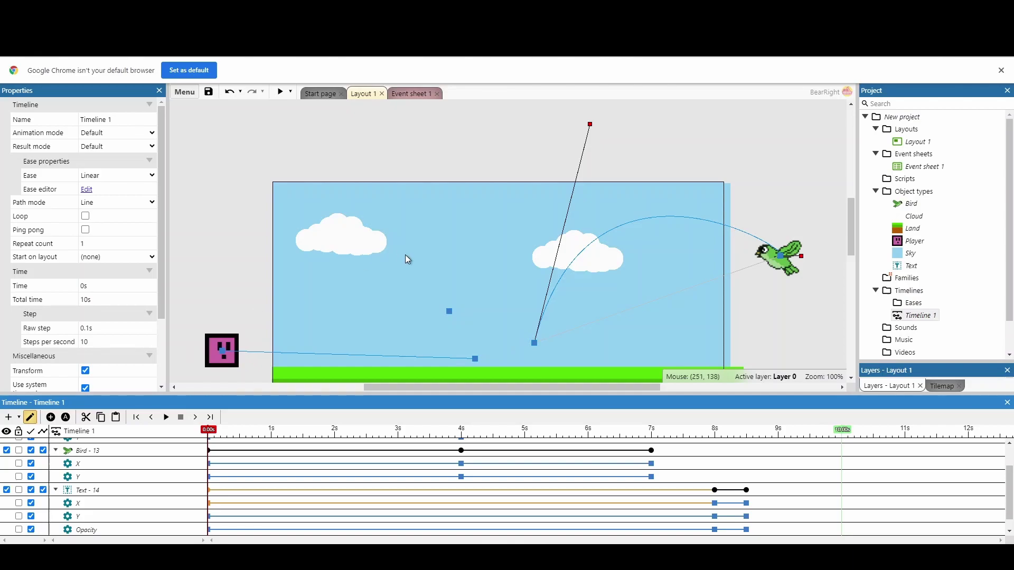
- Add both the left and right clouds to the timeline
{"action": "left_click", "coordinate": [335, 241]}
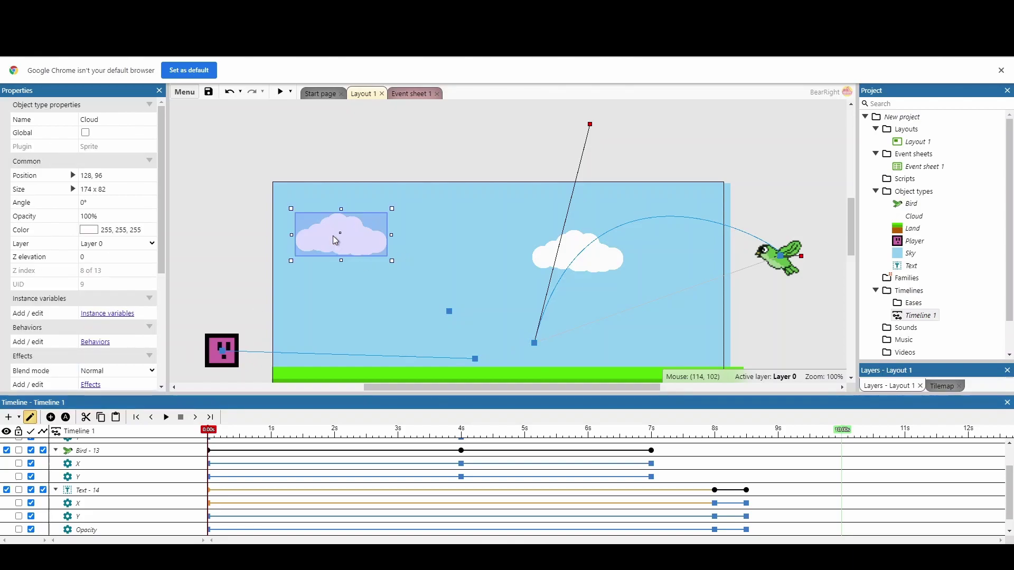
{"action": "left_click", "coordinate": [540, 255]}
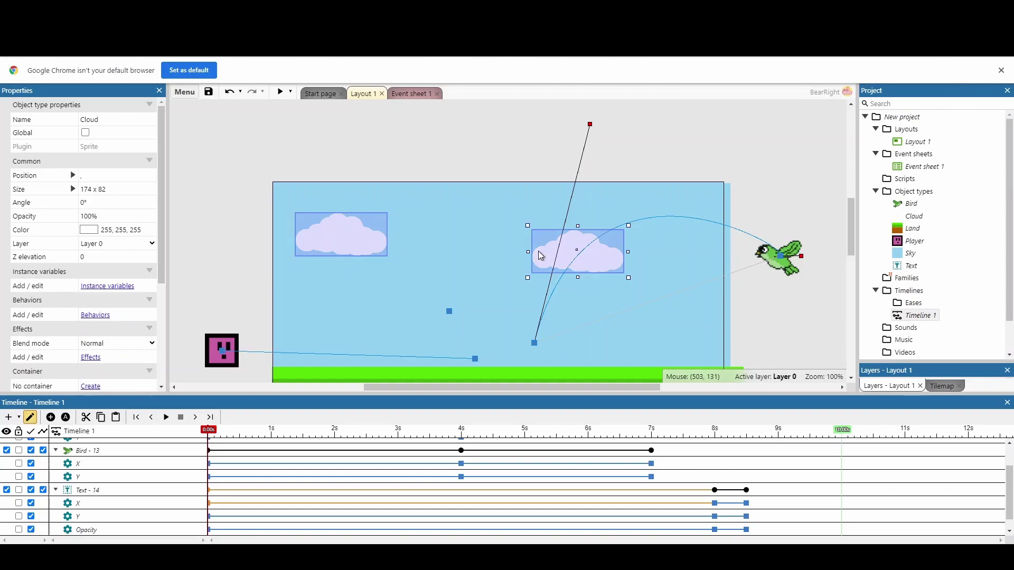
{"action": "left_click", "coordinate": [549, 459]}
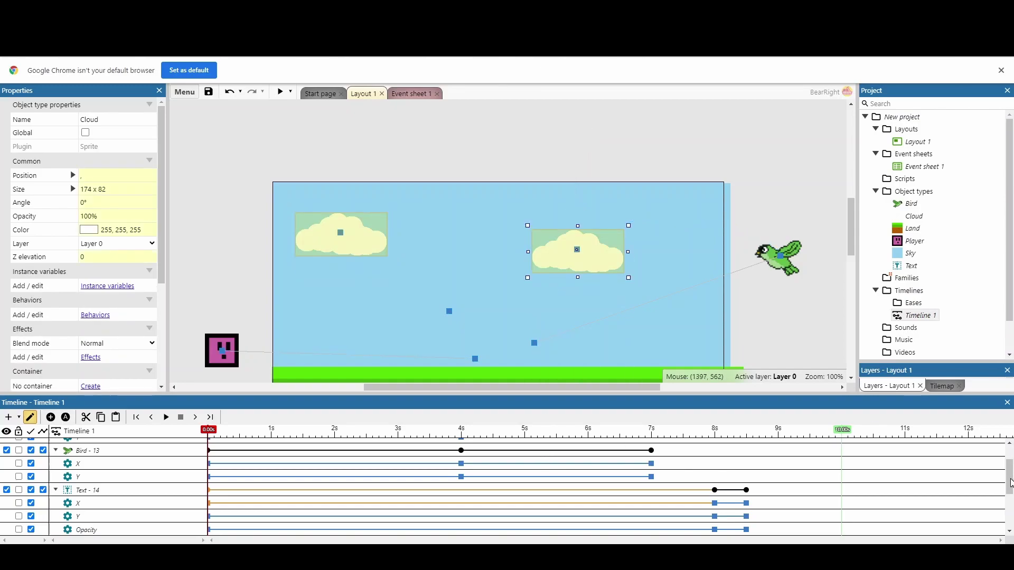
{"action": "left_click_drag", "start_coordinate": [1010, 483], "coordinate": [1010, 512]}
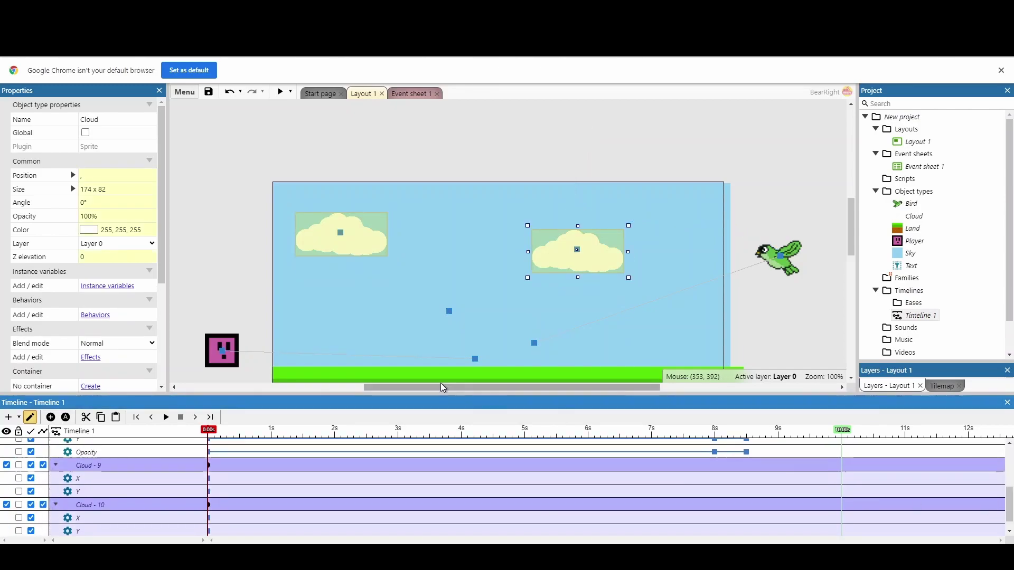
{"action": "left_click", "coordinate": [256, 293]}
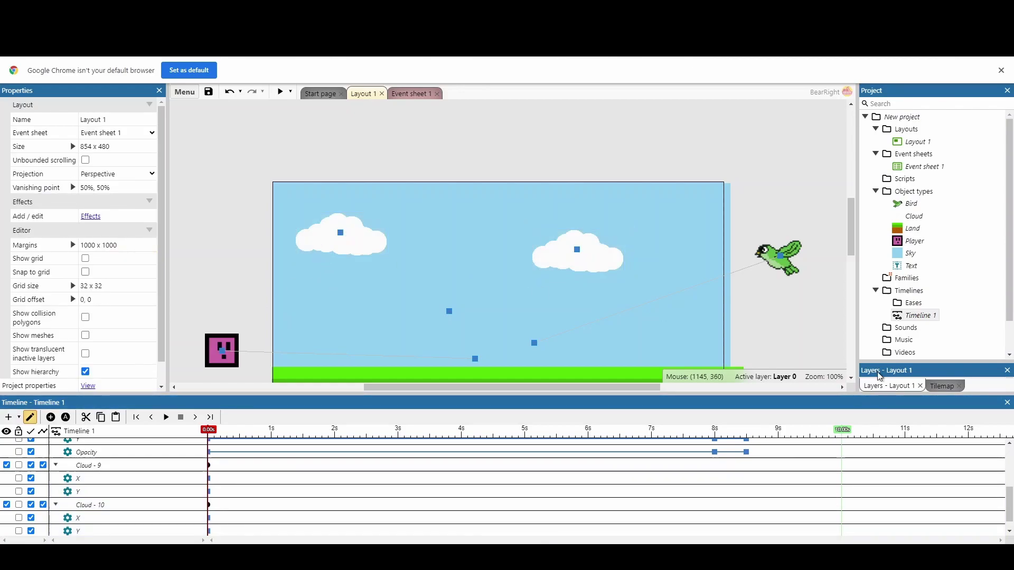
- Keyframe the clouds at 10 seconds, placing each further right as its end position
{"action": "left_click", "coordinate": [842, 430]}
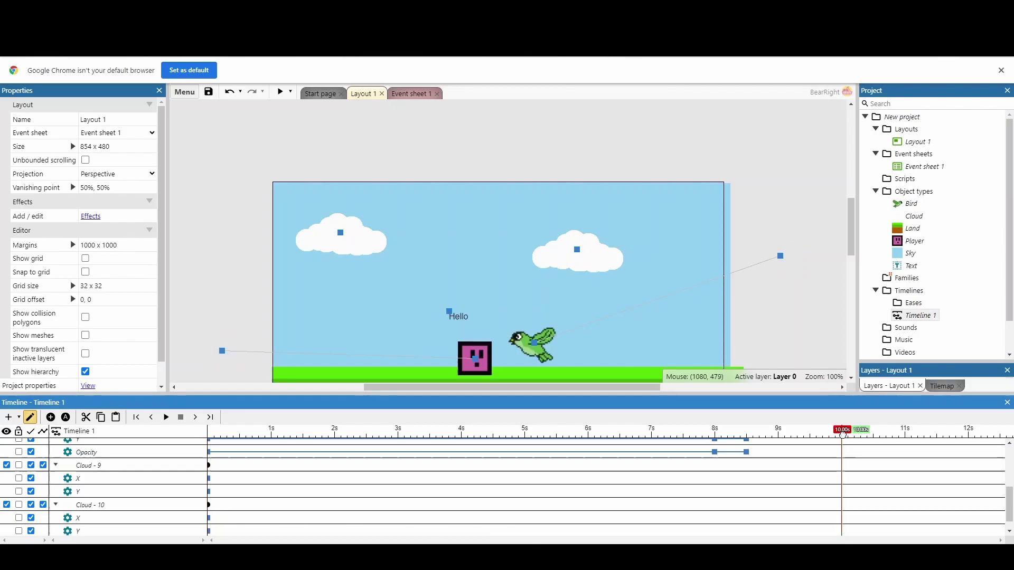
{"action": "left_click", "coordinate": [50, 418]}
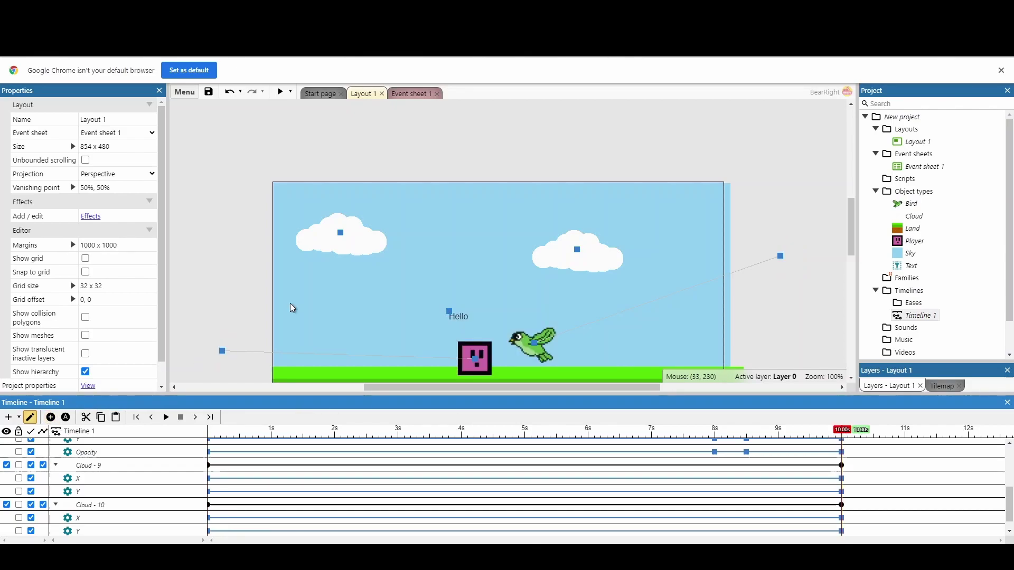
{"action": "left_click", "coordinate": [336, 229]}
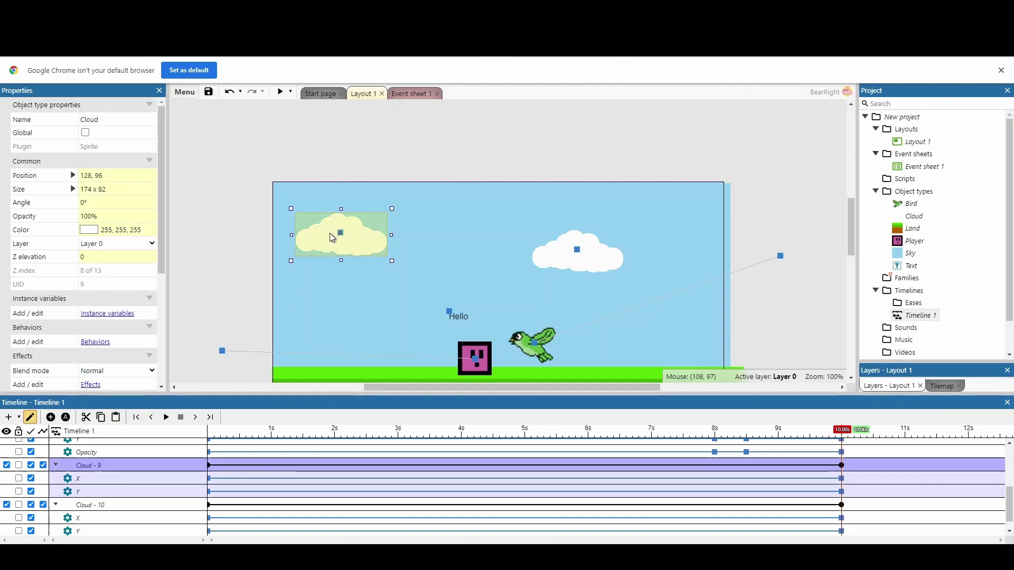
{"action": "left_click_drag", "start_coordinate": [332, 237], "coordinate": [461, 221]}
{"action": "left_click_drag", "start_coordinate": [568, 262], "coordinate": [670, 249]}
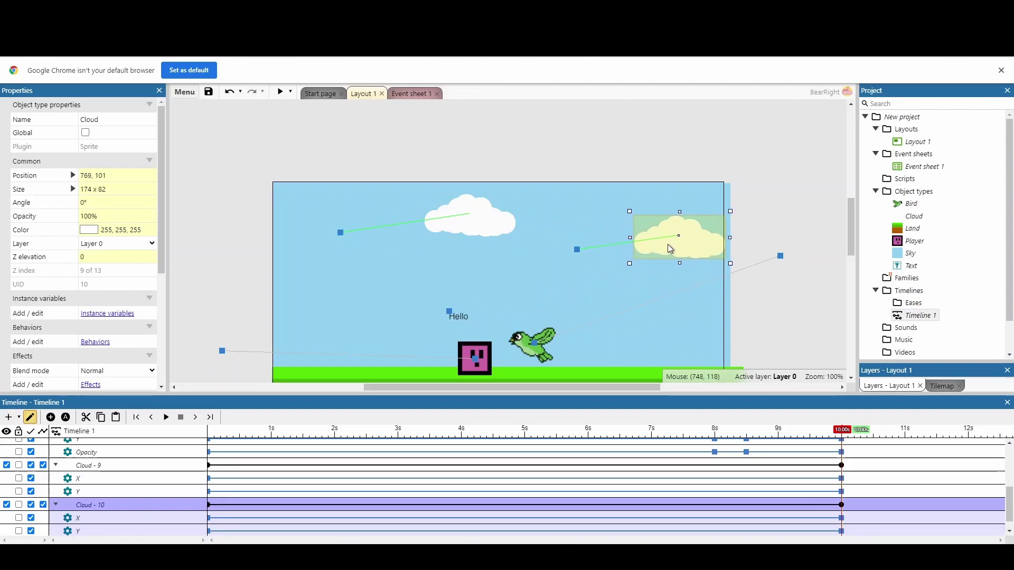
- Add the Sky sprite to the timeline as track Sky - 11, with the playhead rewound to 0 s
{"action": "left_click", "coordinate": [469, 154]}
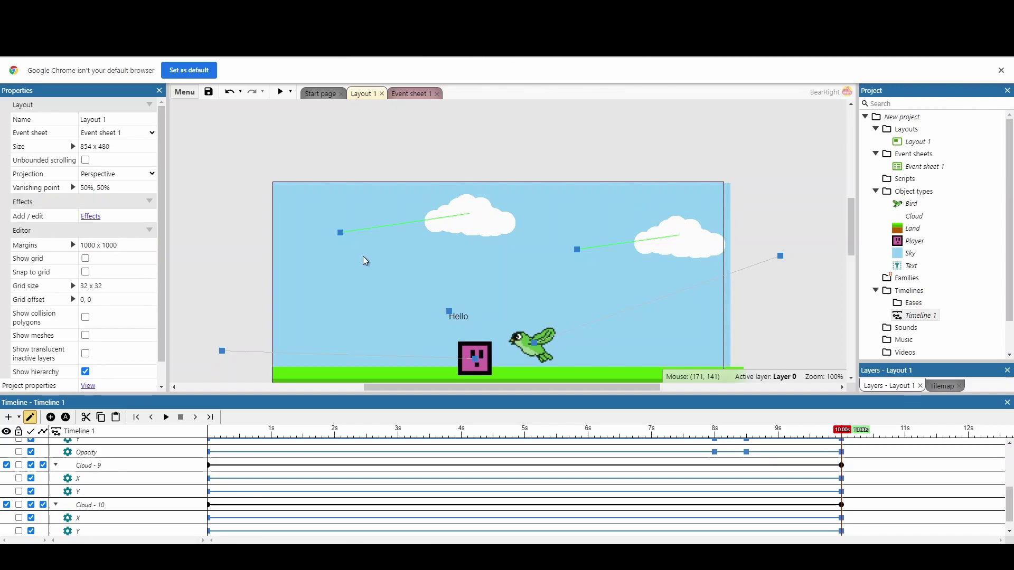
{"action": "left_click", "coordinate": [230, 269]}
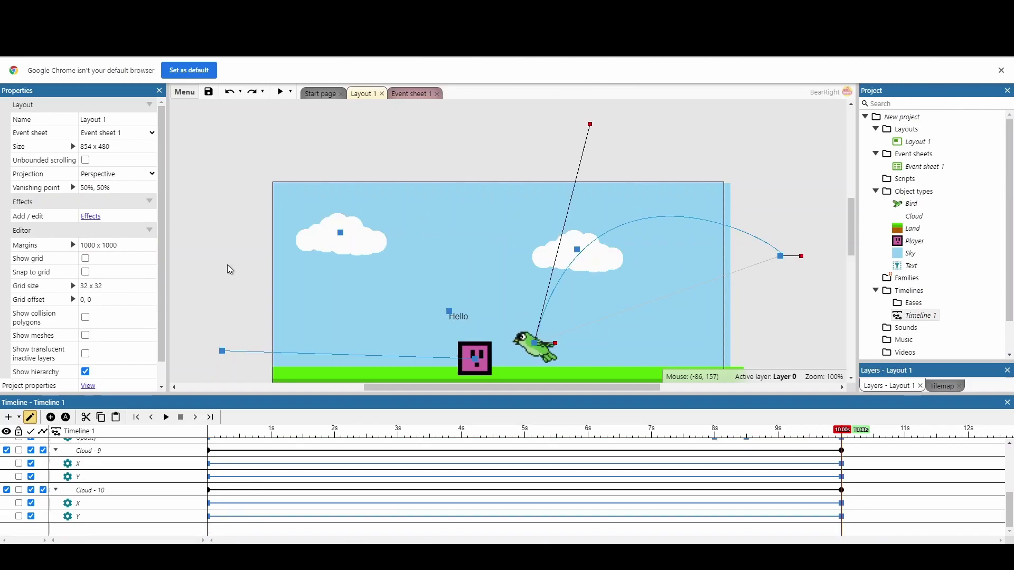
{"action": "left_click", "coordinate": [287, 194]}
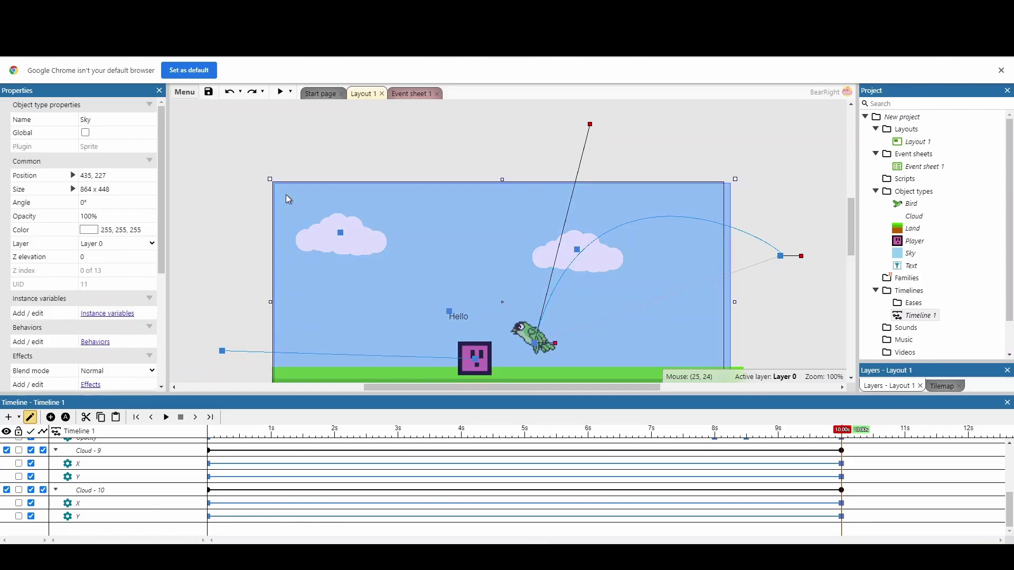
{"action": "left_click", "coordinate": [264, 458]}
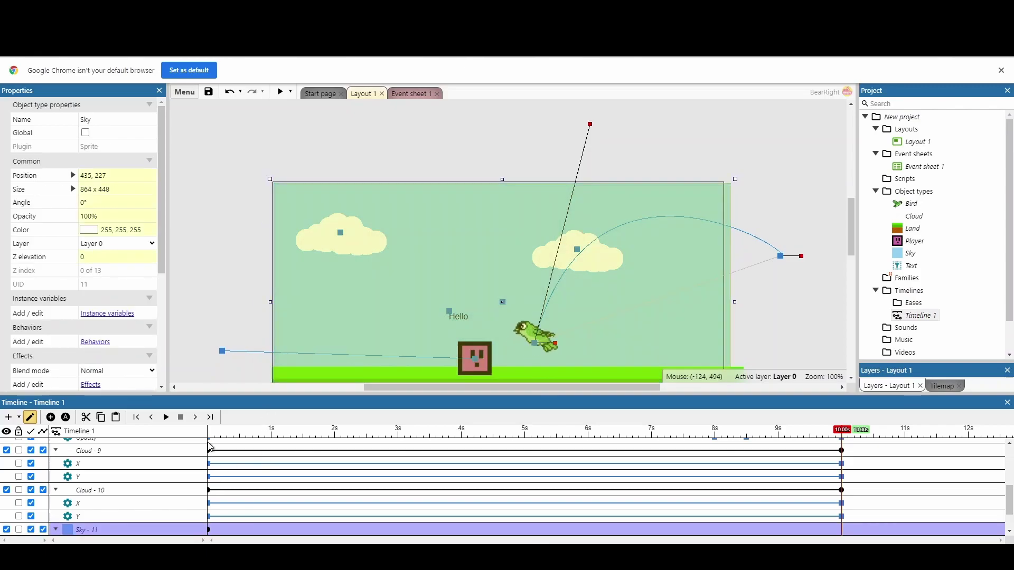
{"action": "left_click", "coordinate": [213, 444]}
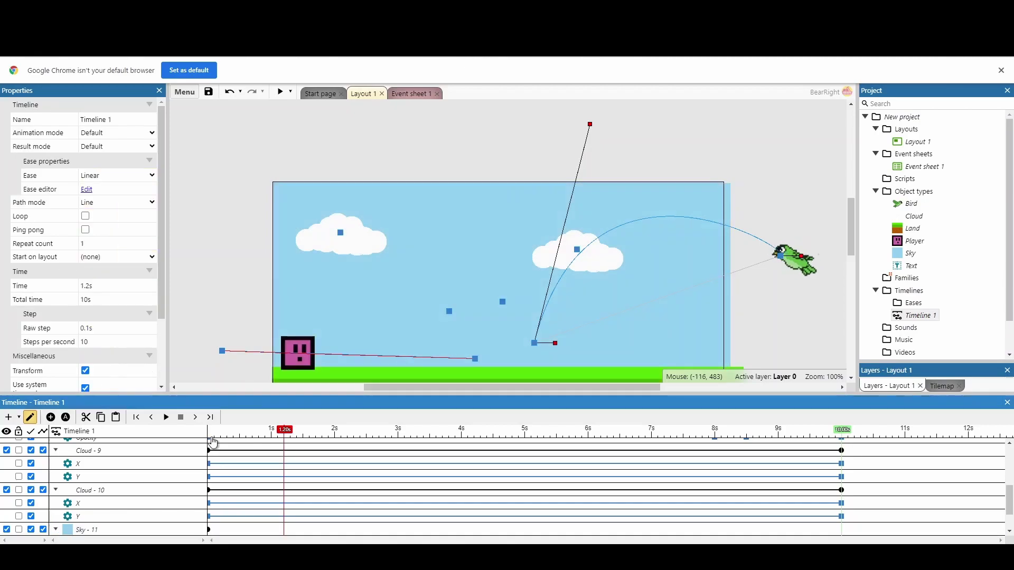
{"action": "left_click", "coordinate": [210, 434]}
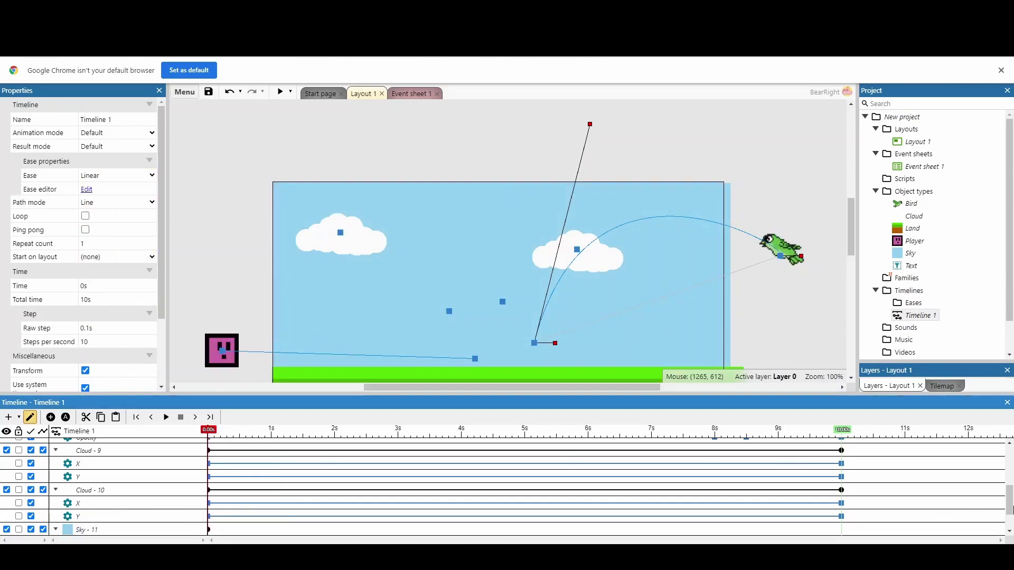
{"action": "scroll", "coordinate": [360, 492], "scroll_direction": "down", "scroll_amount": 1}
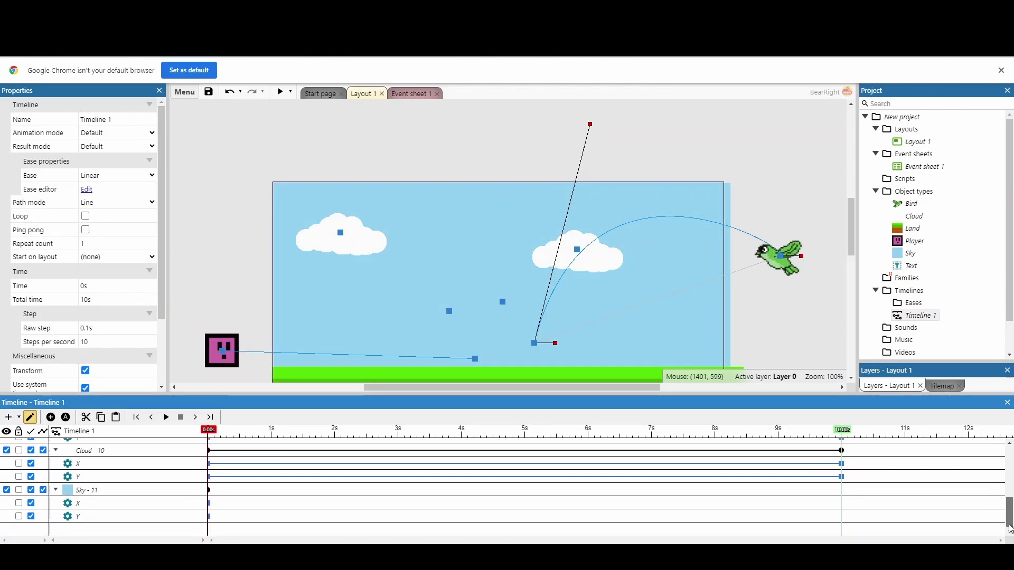
{"action": "left_click", "coordinate": [85, 490]}
{"action": "left_click", "coordinate": [277, 281]}
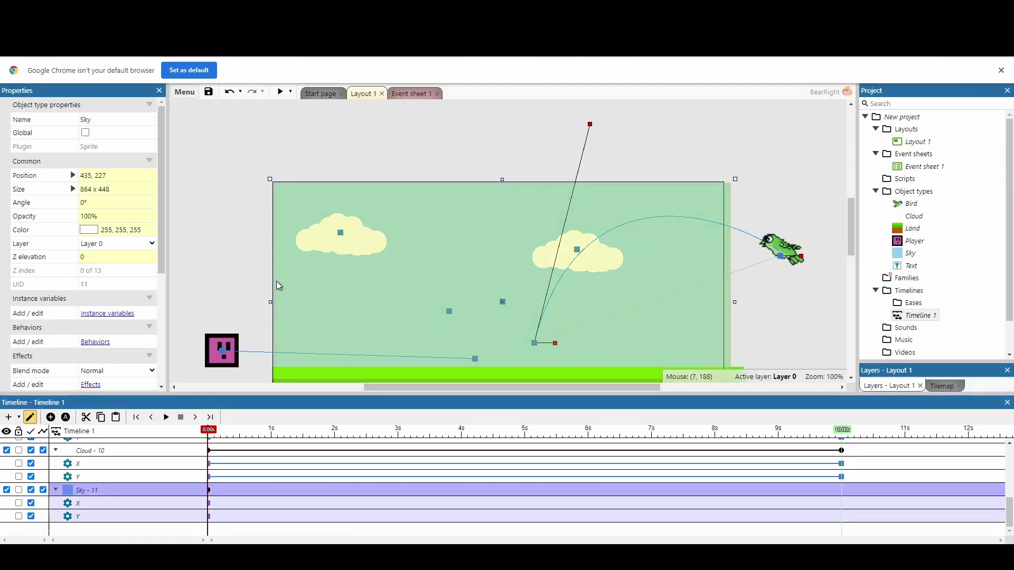
- Add Color as an animated property on the Sky - 11 track
{"action": "right_click", "coordinate": [92, 495]}
{"action": "left_click", "coordinate": [129, 328]}
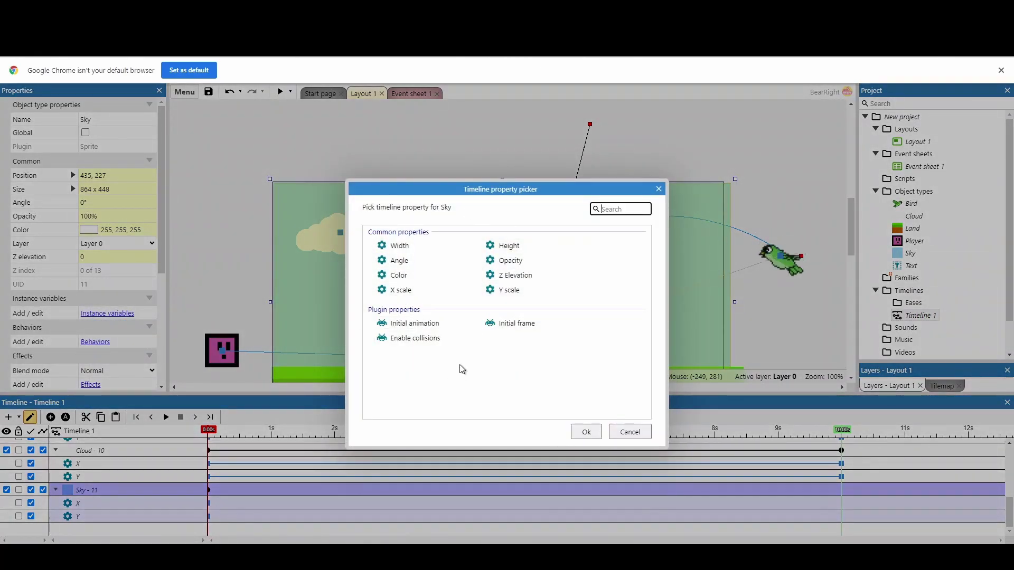
{"action": "double_click", "coordinate": [400, 276]}
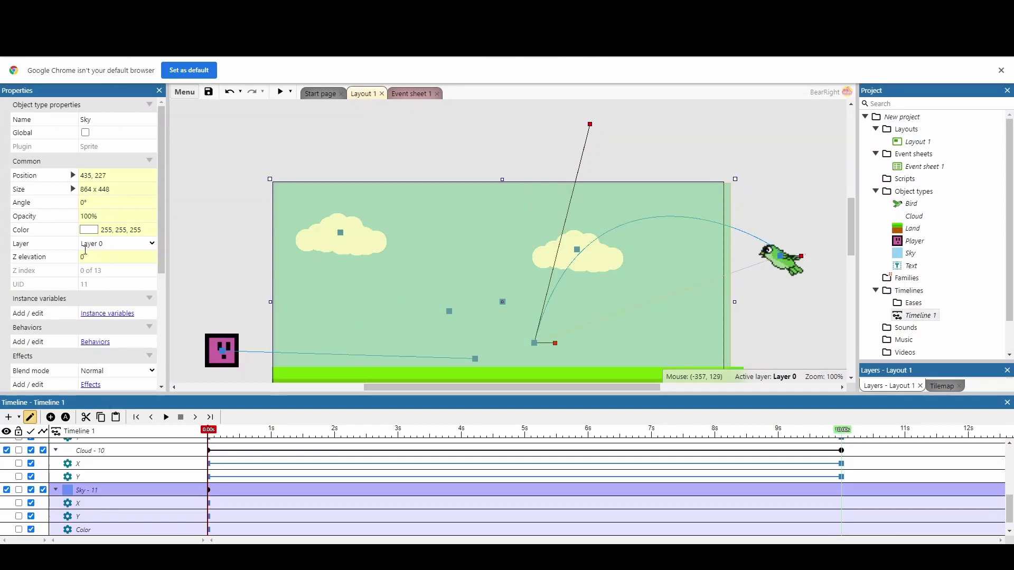
- Set the 0 s Color keyframe to the sky's sampled light blue (146, 209, 241)
{"action": "left_click", "coordinate": [210, 530]}
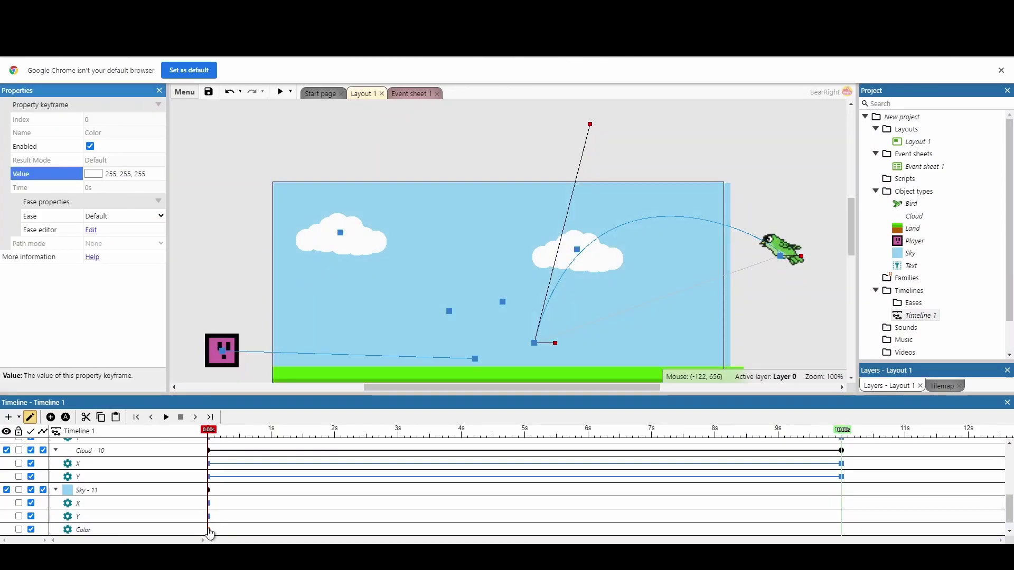
{"action": "left_click", "coordinate": [92, 175]}
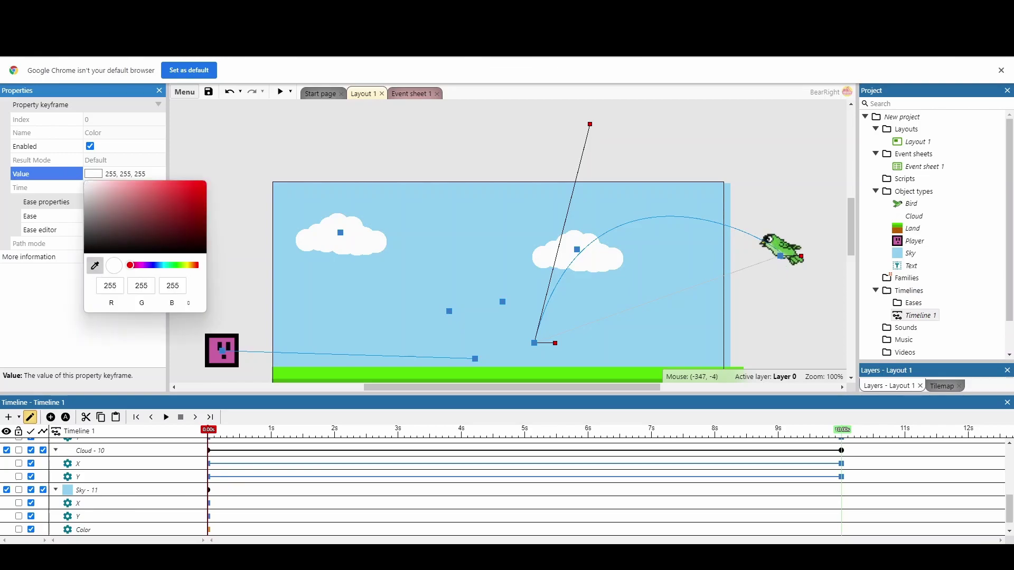
{"action": "left_click", "coordinate": [318, 277]}
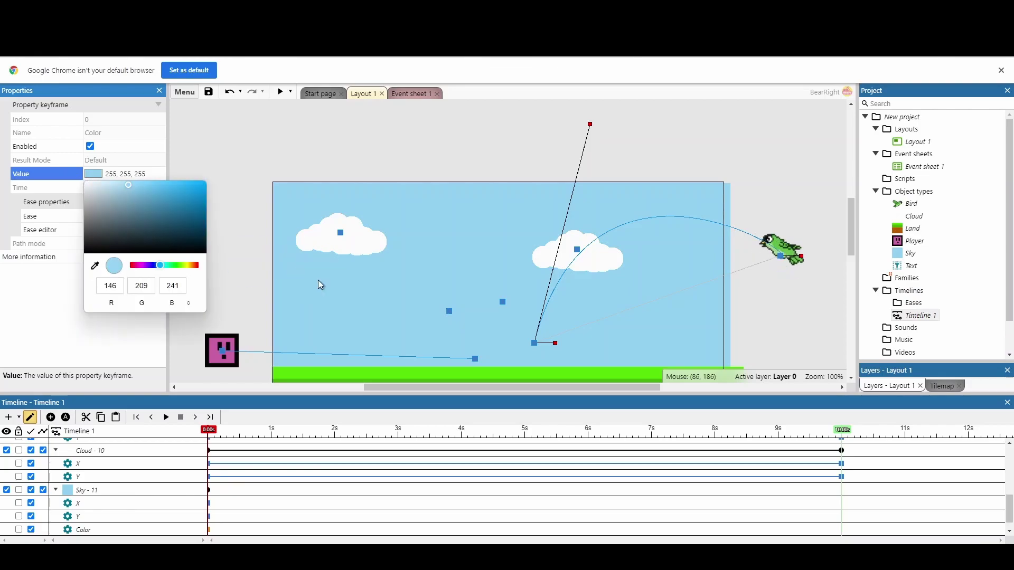
{"action": "left_click", "coordinate": [223, 309]}
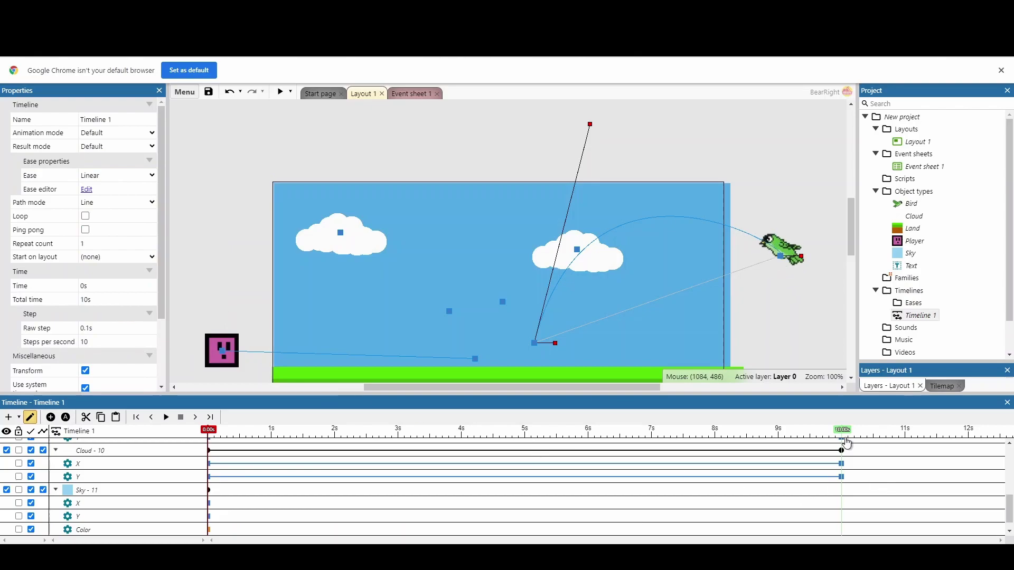
- Add keyframes for the Sky - 11 track at 10 seconds
{"action": "left_click", "coordinate": [840, 441]}
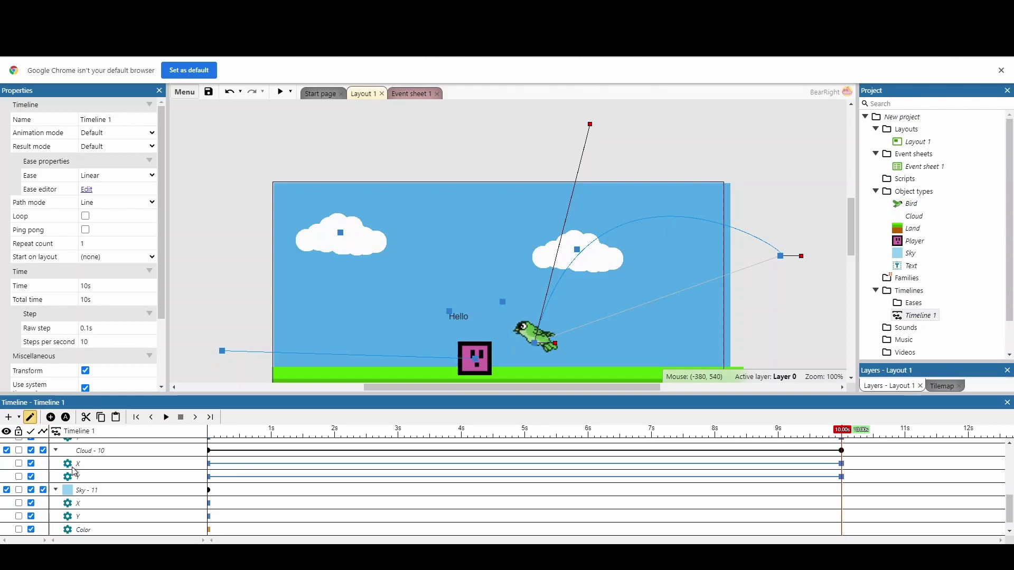
{"action": "left_click", "coordinate": [84, 490]}
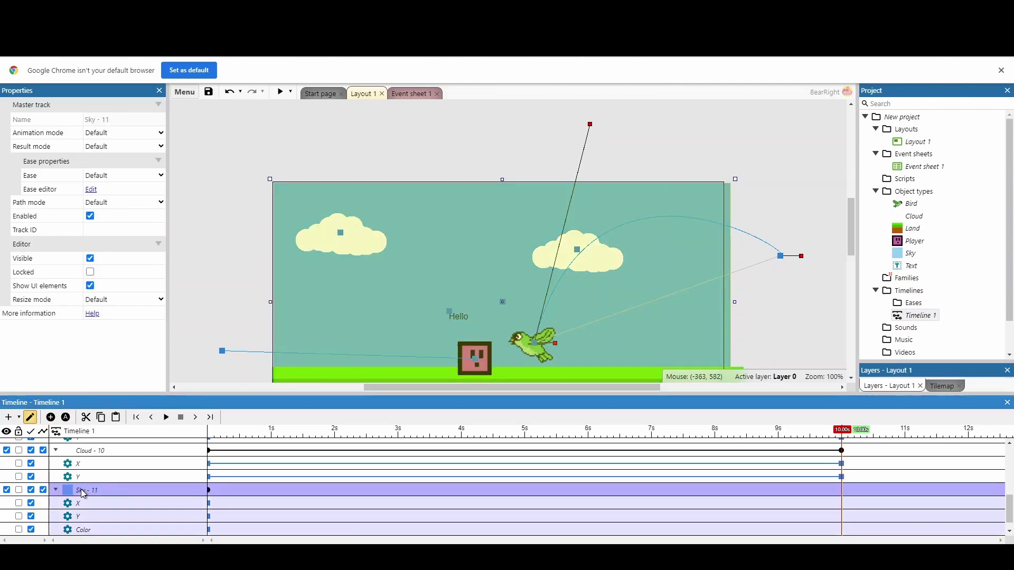
{"action": "left_click", "coordinate": [51, 417]}
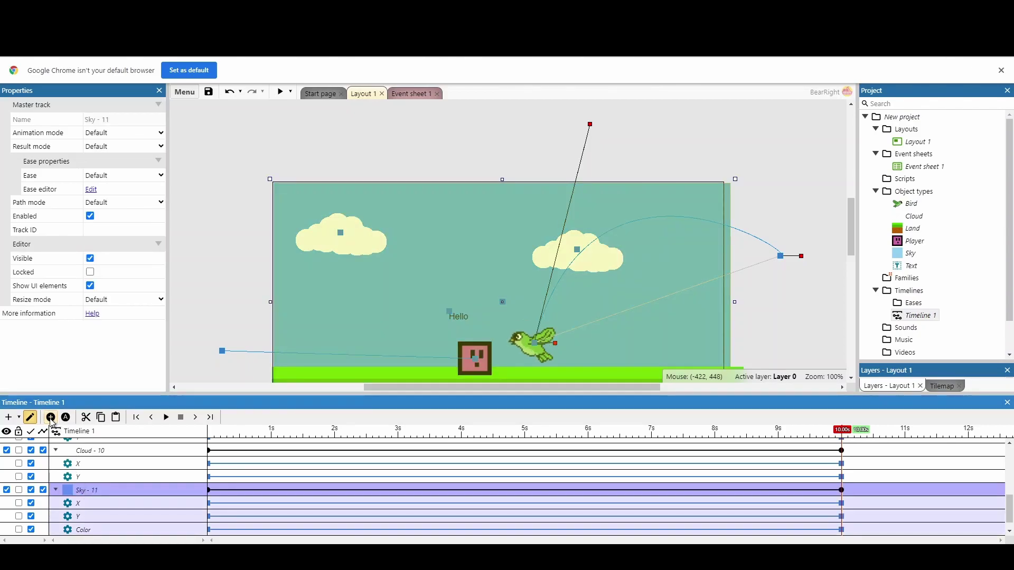
- Set the 10 s Color keyframe to deeper blue 75, 182, 236, leaving the ease at Default
{"action": "left_click", "coordinate": [842, 530]}
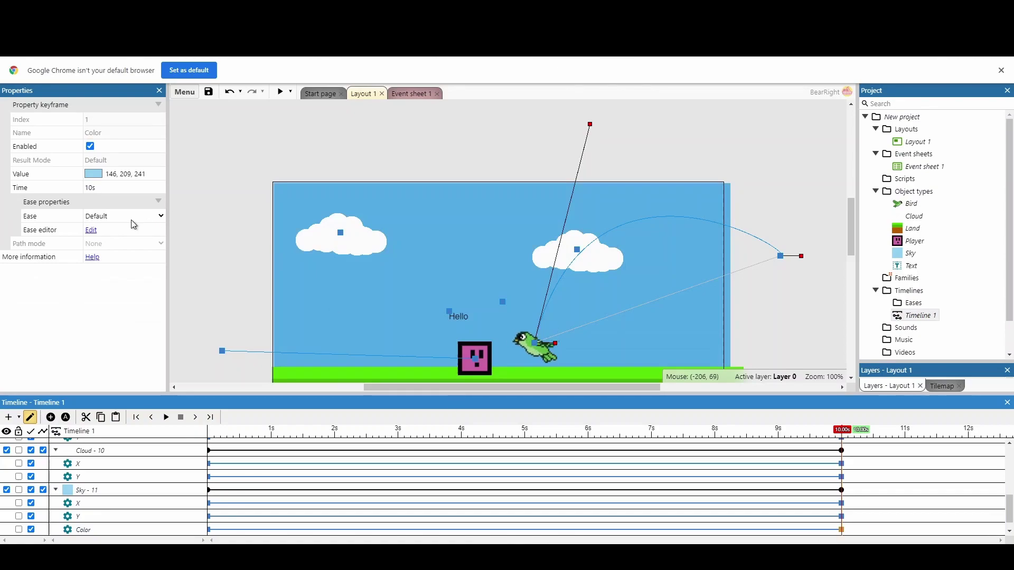
{"action": "left_click", "coordinate": [94, 174]}
{"action": "left_click", "coordinate": [151, 177]}
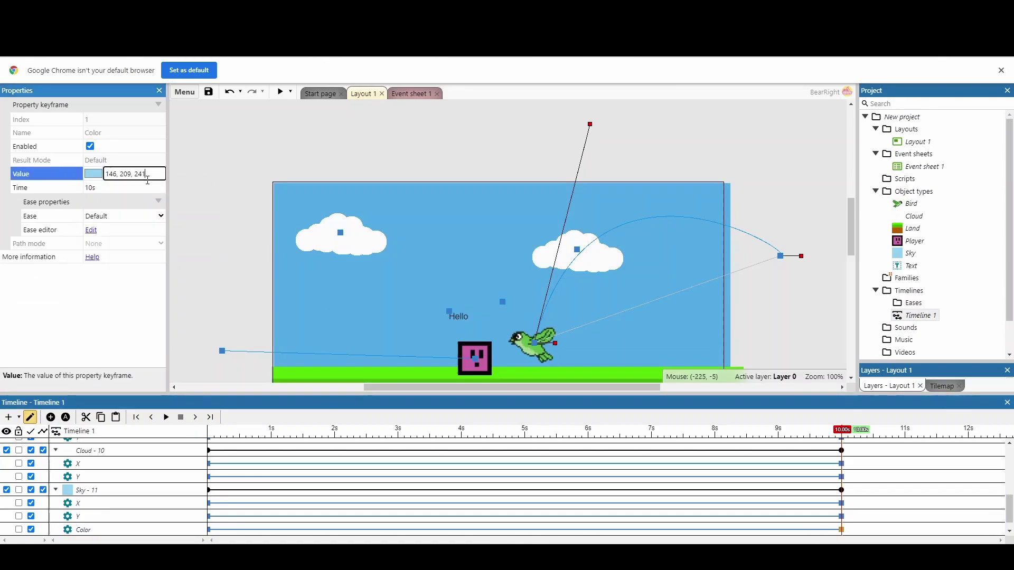
{"action": "left_click", "coordinate": [93, 175]}
{"action": "left_click", "coordinate": [146, 186]}
{"action": "left_click_drag", "start_coordinate": [146, 186], "coordinate": [167, 187]}
{"action": "left_click", "coordinate": [216, 160]}
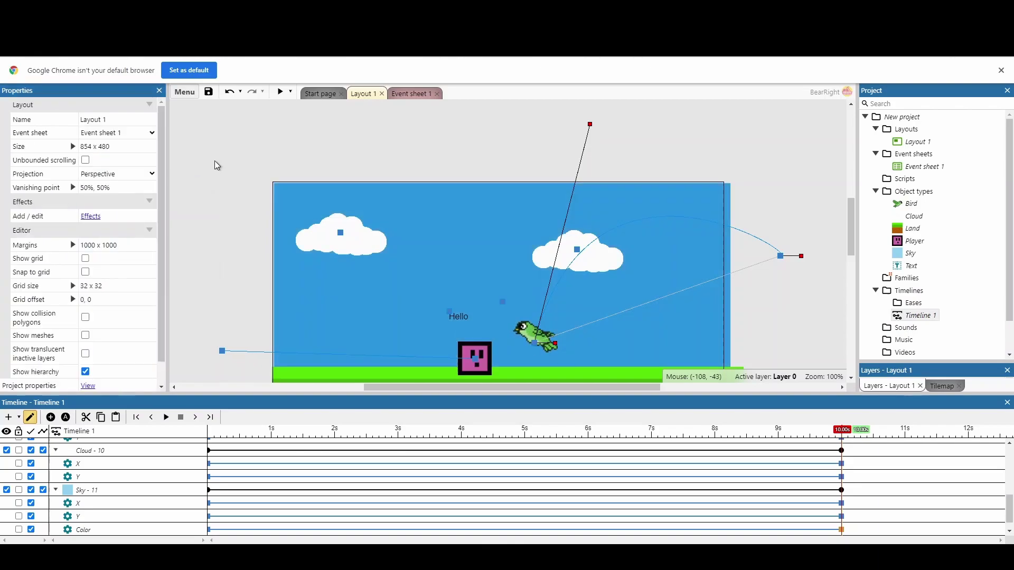
{"action": "left_click", "coordinate": [841, 530]}
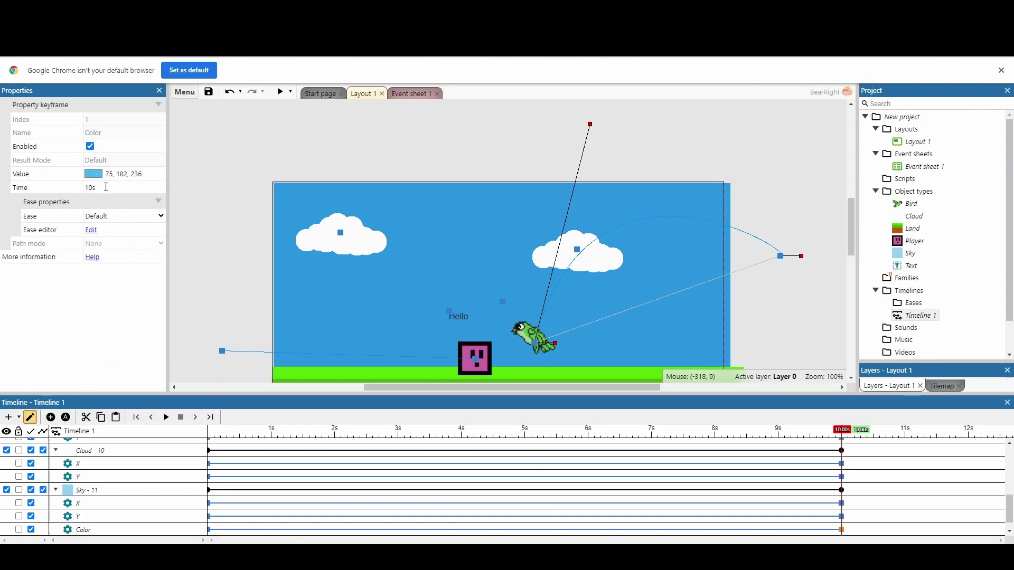
{"action": "left_click", "coordinate": [102, 217]}
{"action": "left_click", "coordinate": [106, 218]}
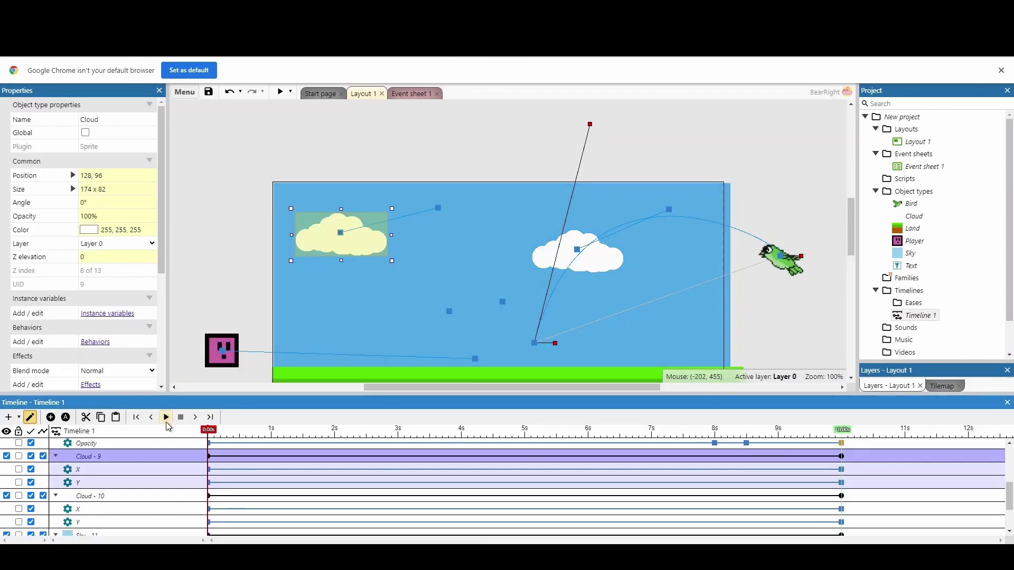
{"action": "left_click", "coordinate": [166, 418]}
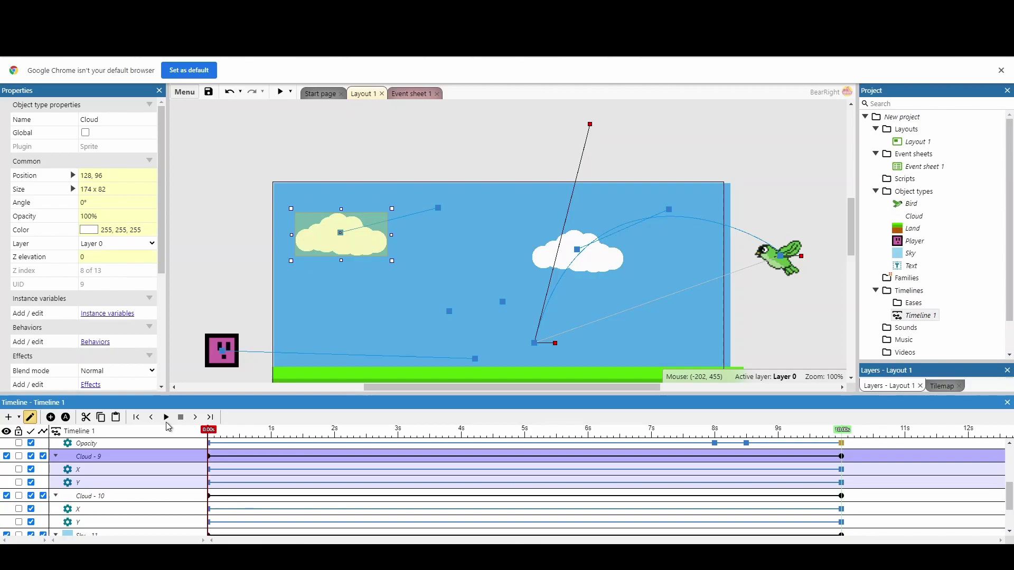
{"action": "left_click", "coordinate": [210, 162]}
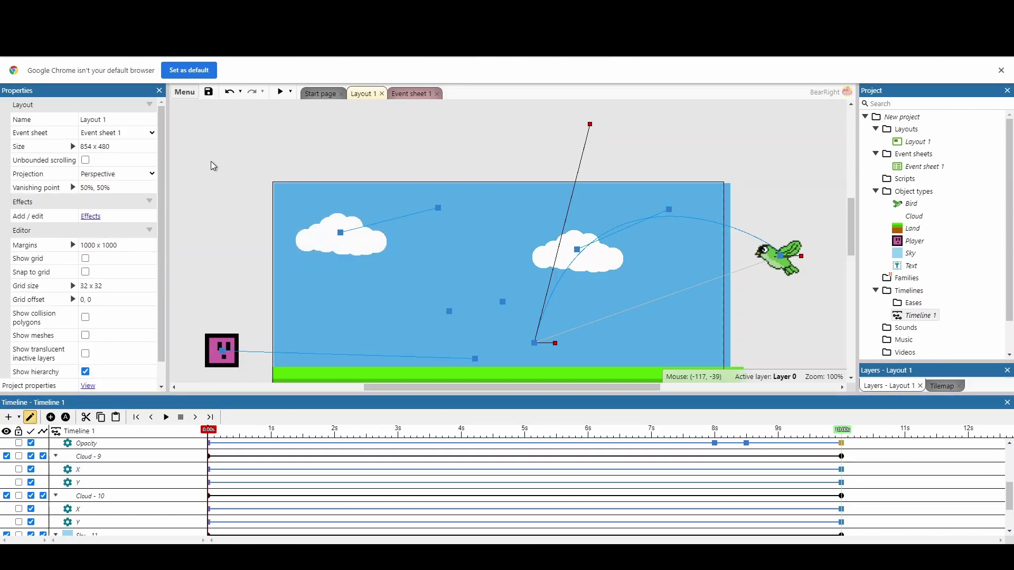
- Insert a Timeline controller object into the project, then switch to Event sheet 1
{"action": "right_click", "coordinate": [270, 114]}
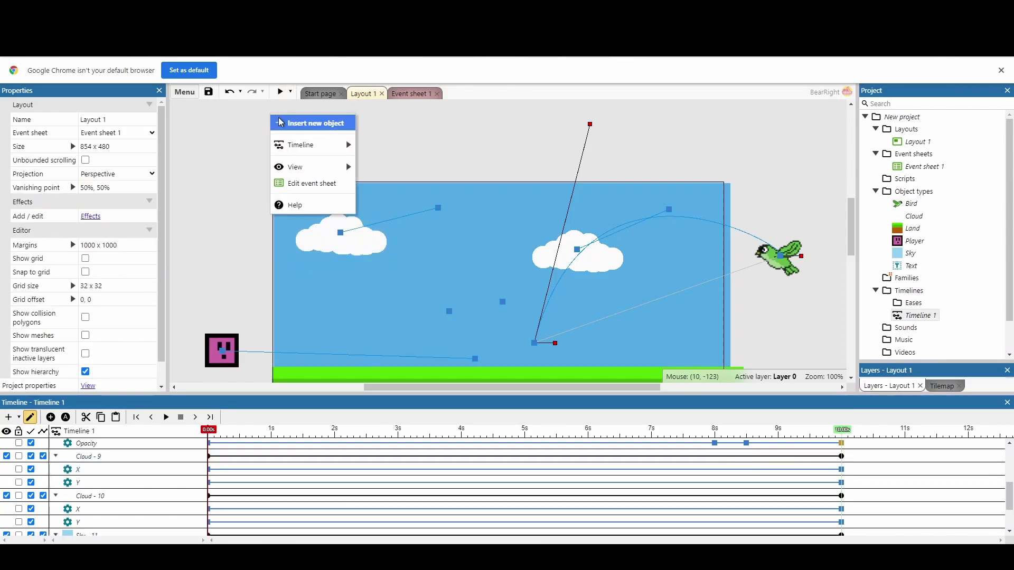
{"action": "left_click", "coordinate": [312, 123]}
{"action": "left_click_drag", "start_coordinate": [648, 228], "coordinate": [647, 270]}
{"action": "double_click", "coordinate": [599, 268]}
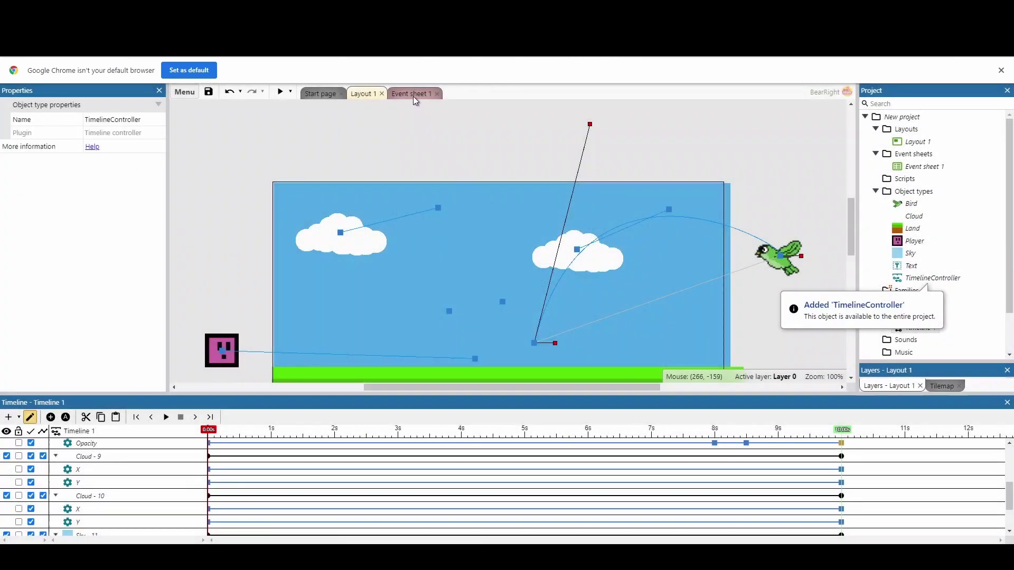
{"action": "left_click", "coordinate": [413, 96]}
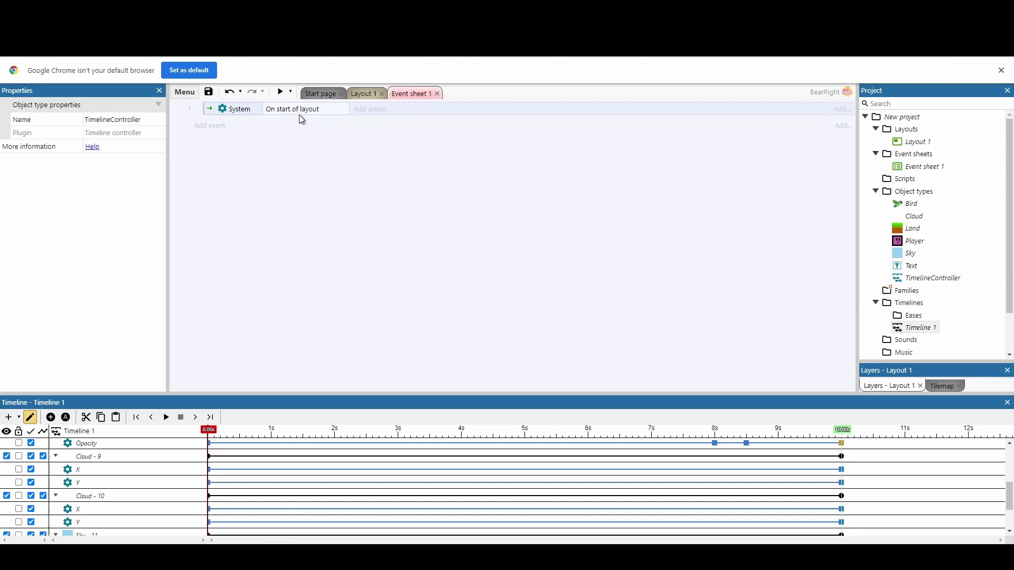
- Add a TimelineController 'Play Timeline 1' action to the On start of layout event
{"action": "left_click", "coordinate": [362, 112]}
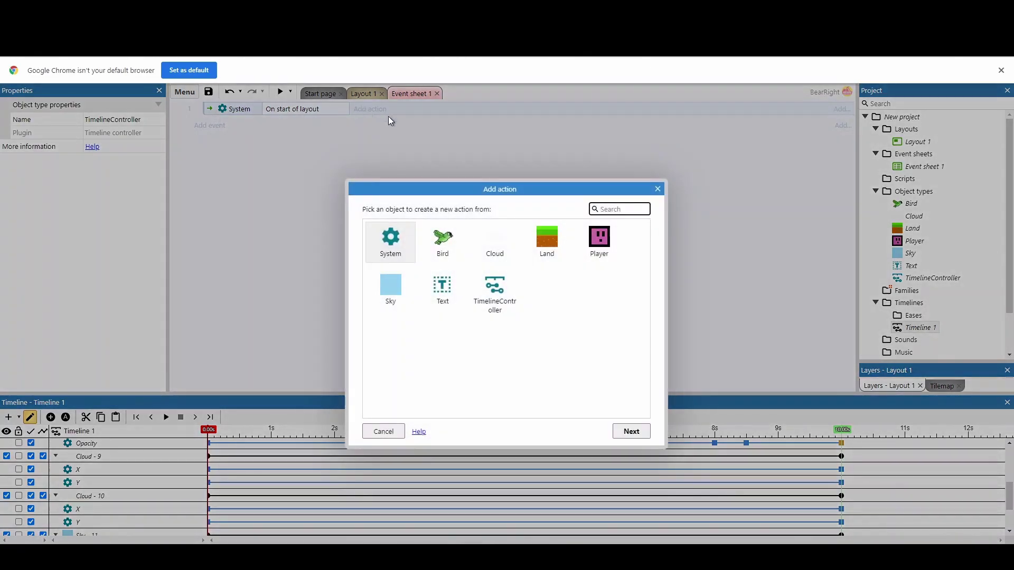
{"action": "double_click", "coordinate": [488, 285]}
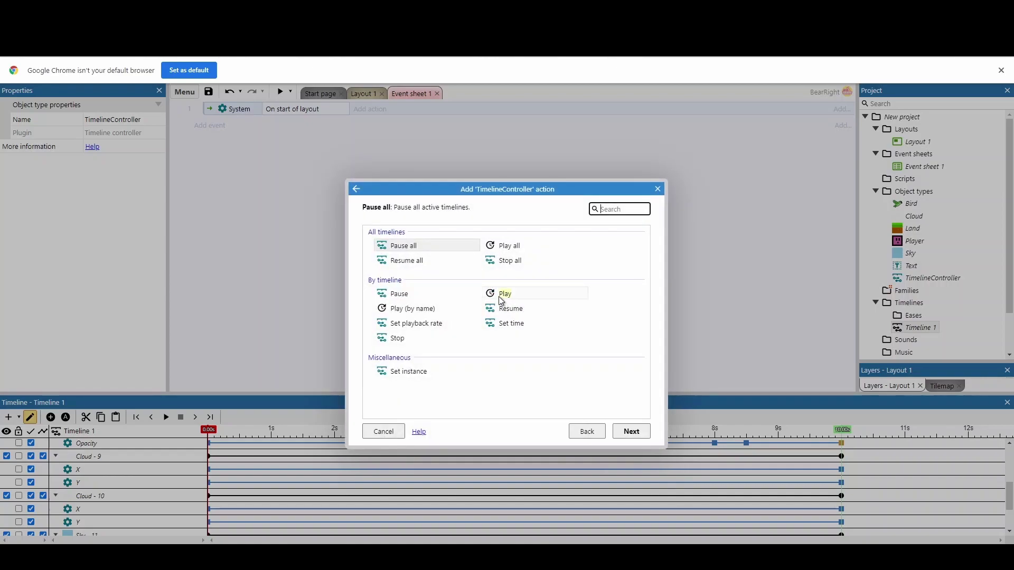
{"action": "left_click", "coordinate": [501, 297]}
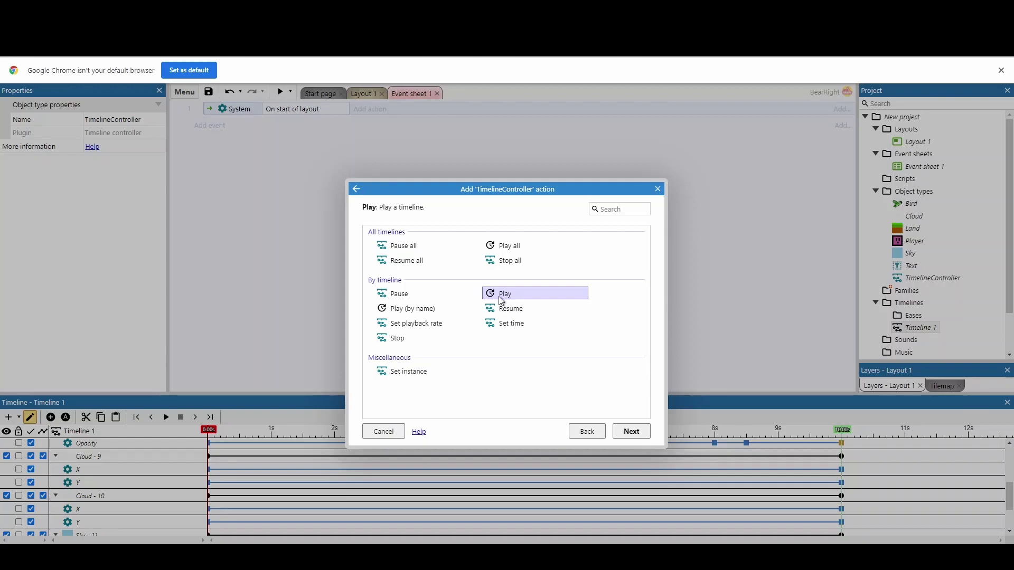
{"action": "double_click", "coordinate": [501, 297]}
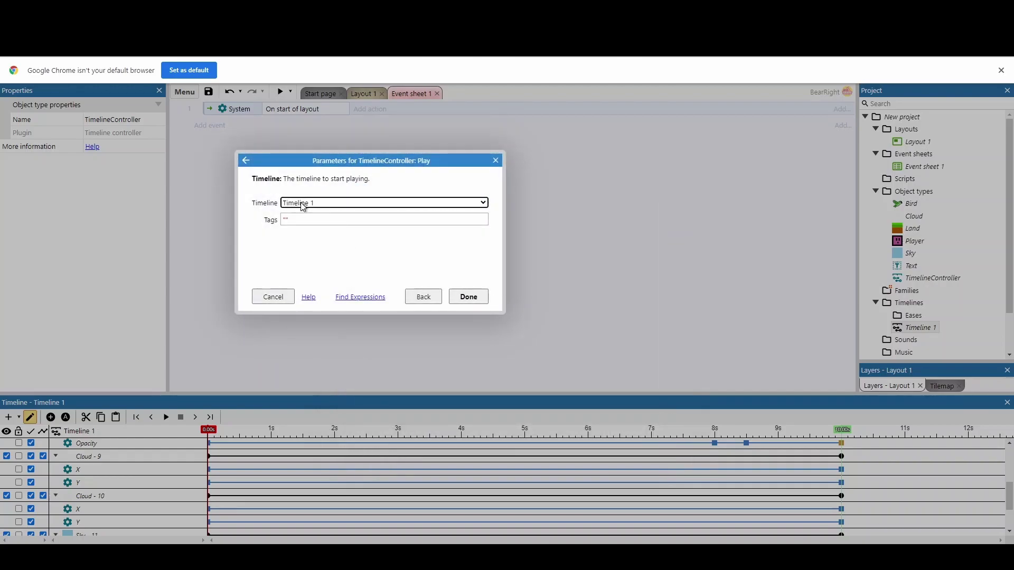
{"action": "left_click", "coordinate": [294, 217]}
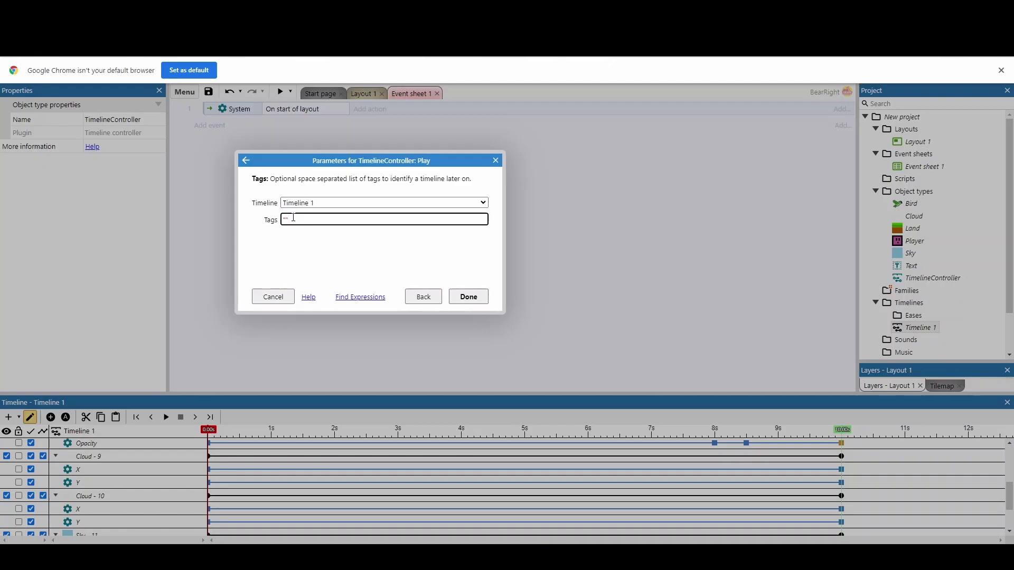
{"action": "left_click", "coordinate": [474, 300]}
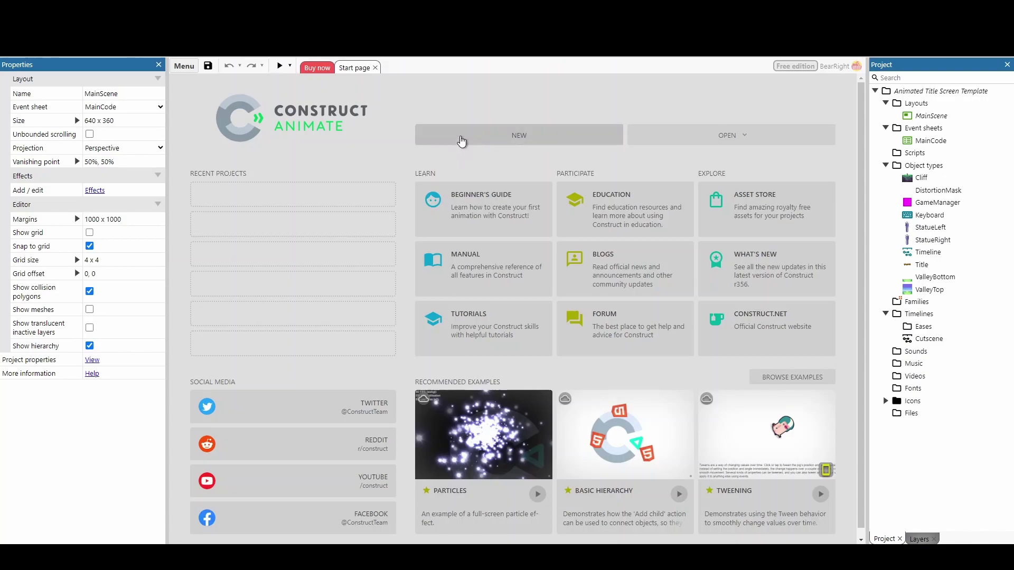
- Create a new project, closing the previous one with Don't save
{"action": "left_click", "coordinate": [462, 141]}
{"action": "left_click", "coordinate": [519, 370]}
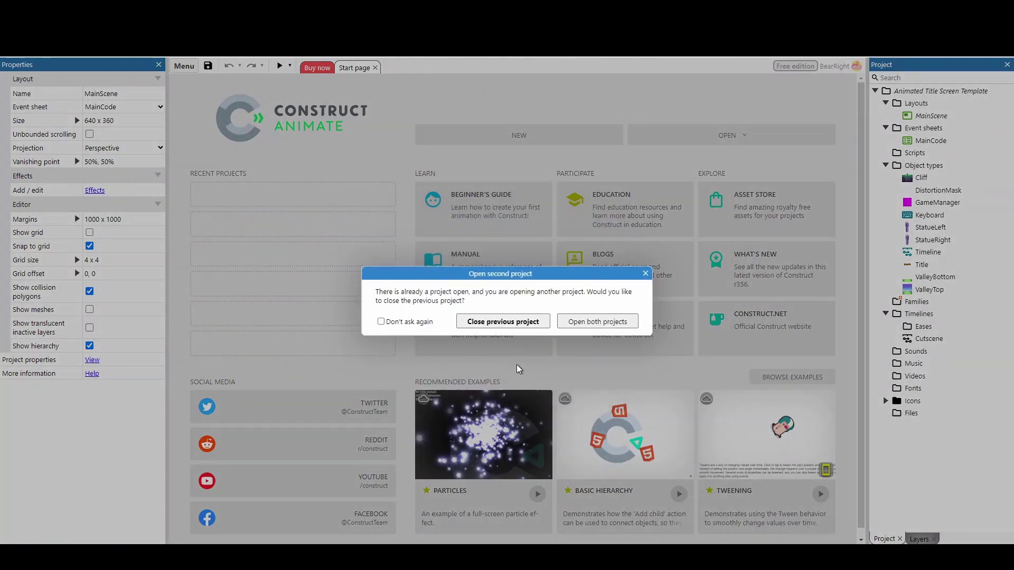
{"action": "left_click", "coordinate": [503, 322]}
{"action": "left_click", "coordinate": [552, 330]}
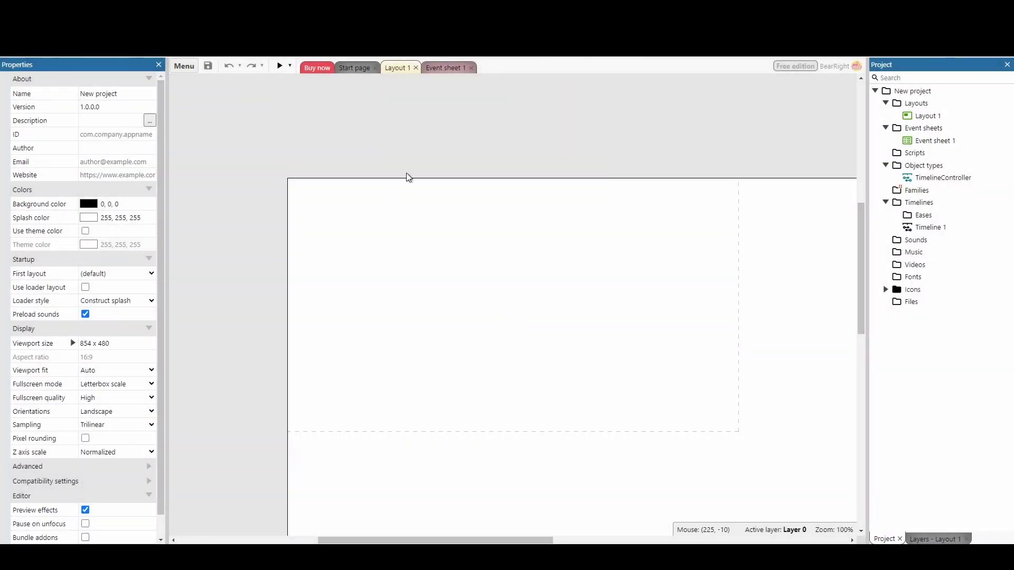
- Open Project > Export to list the GIF, Image sequence, Video, Web, desktop and Playable Ad platforms
{"action": "left_click", "coordinate": [184, 65]}
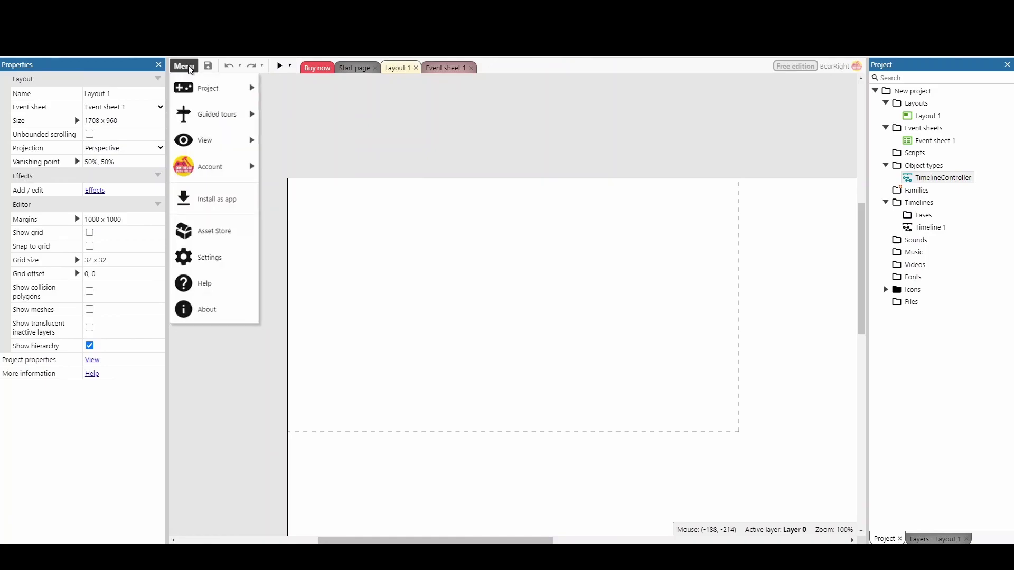
{"action": "mouse_move", "coordinate": [195, 83]}
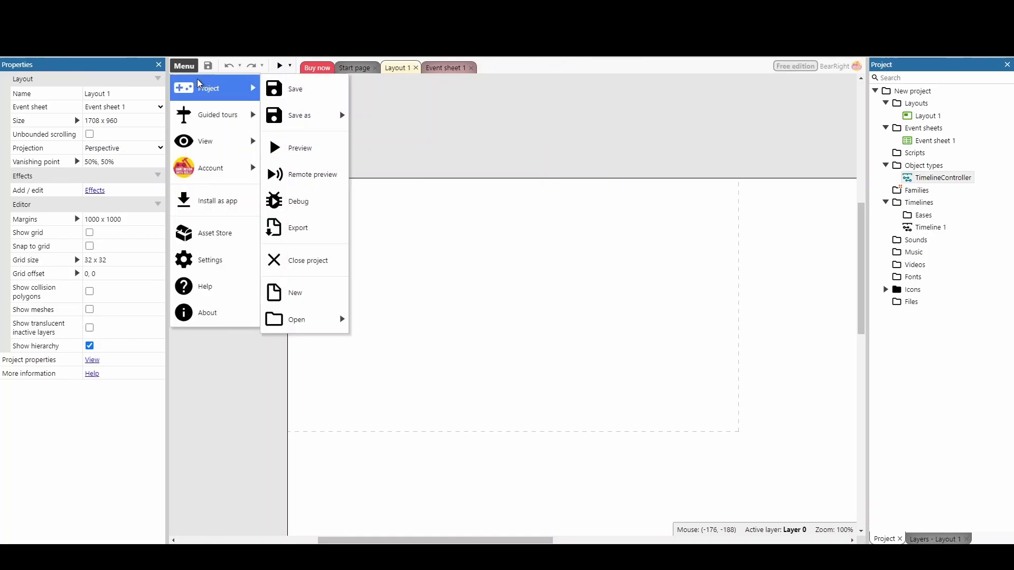
{"action": "left_click", "coordinate": [299, 232]}
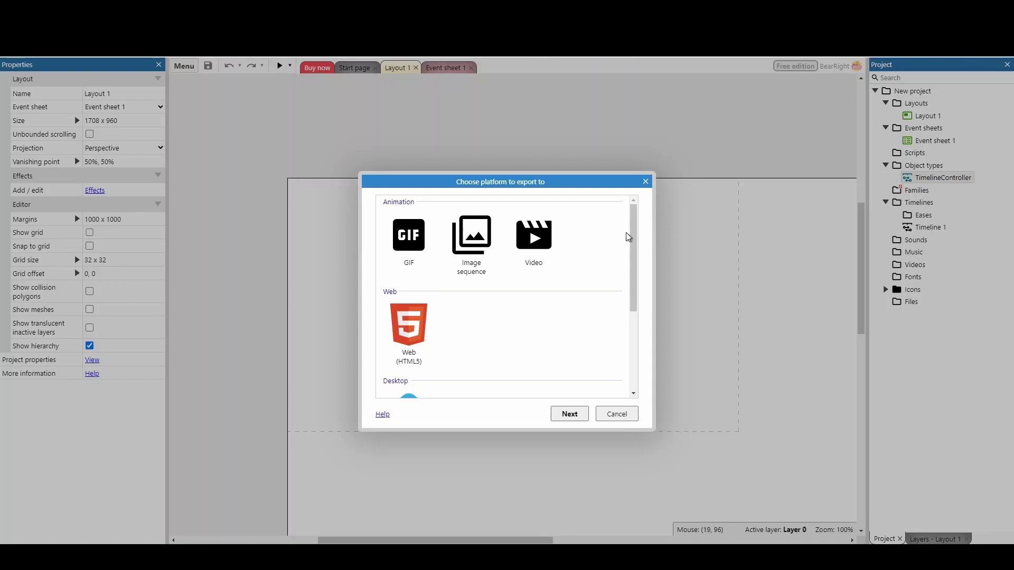
{"action": "mouse_move", "coordinate": [634, 228]}
{"action": "left_mouse_down"}
{"action": "mouse_move", "coordinate": [638, 312]}
{"action": "mouse_move", "coordinate": [629, 240]}
{"action": "left_mouse_up"}
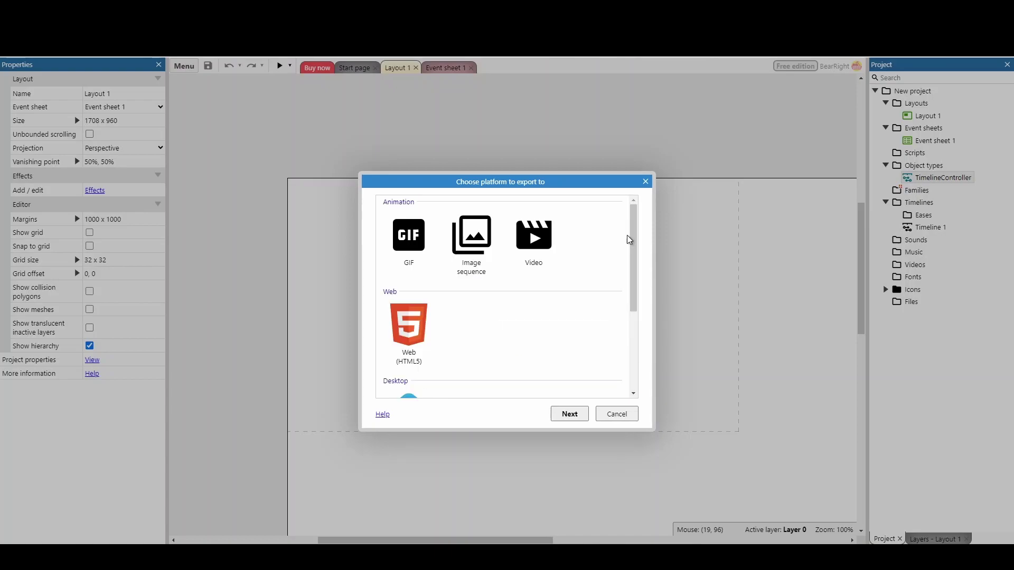